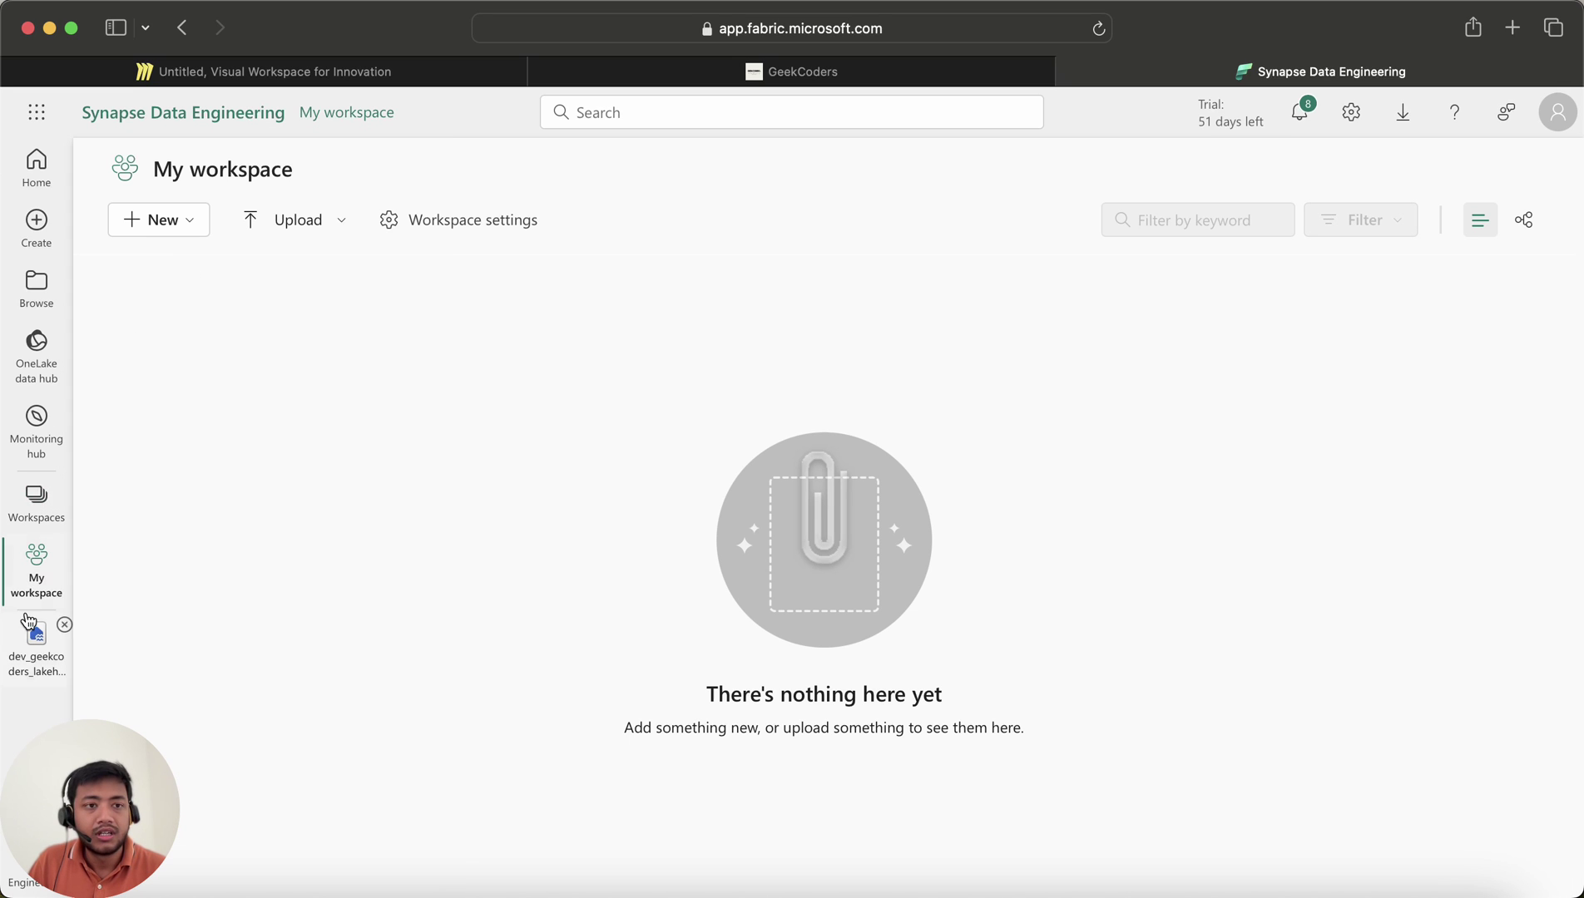
Open the Dev_GeekCoders workspace and look over its New and Upload menus
click(36, 509)
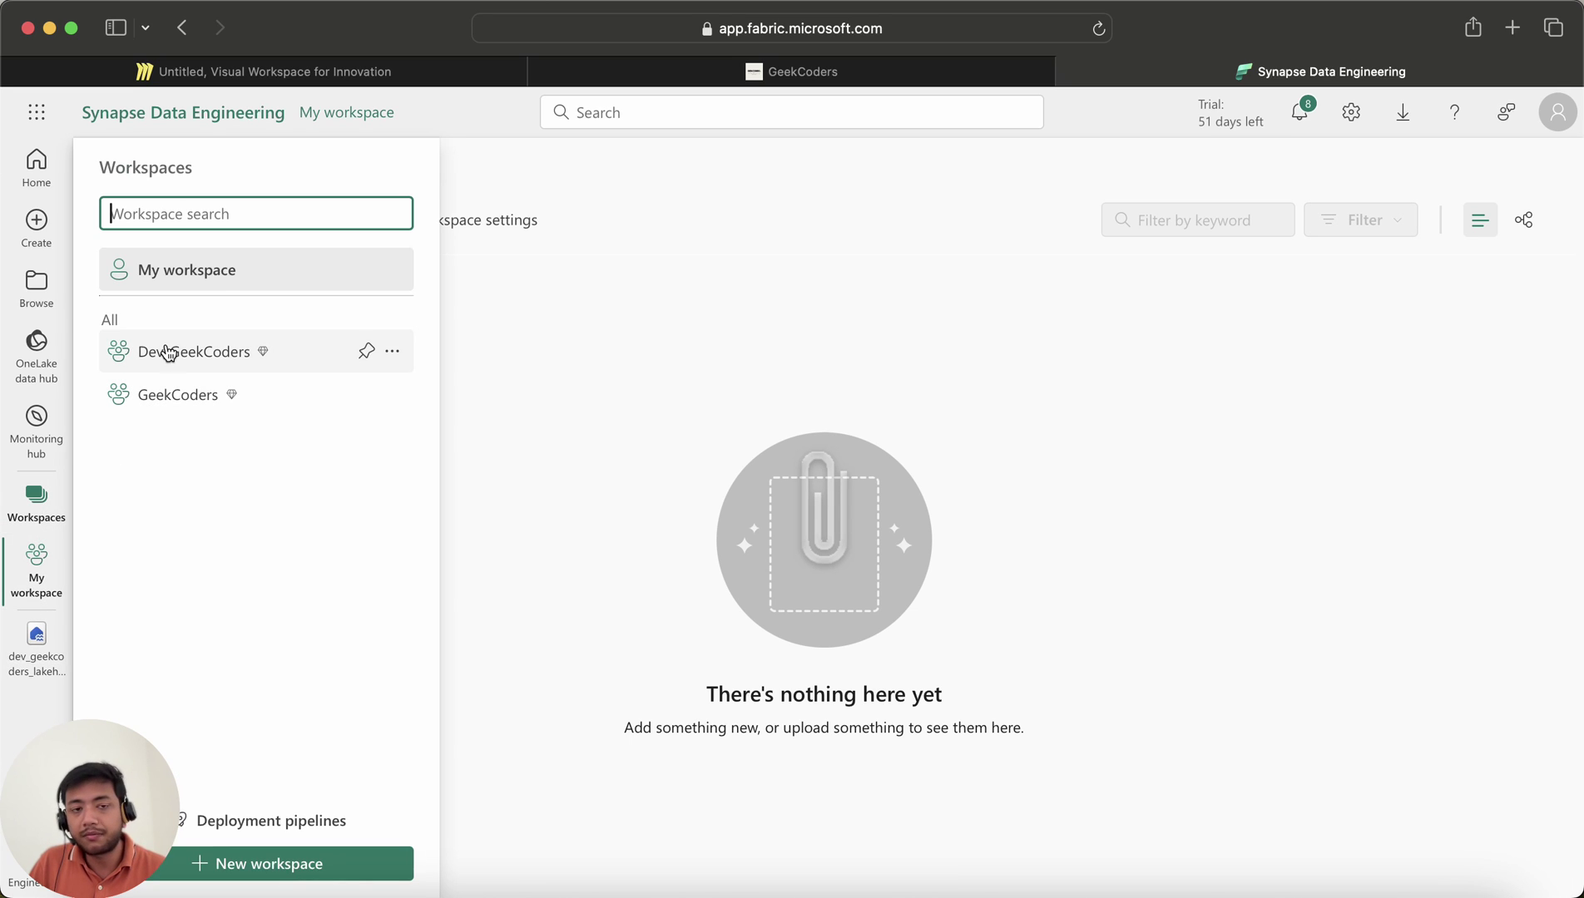
click(221, 359)
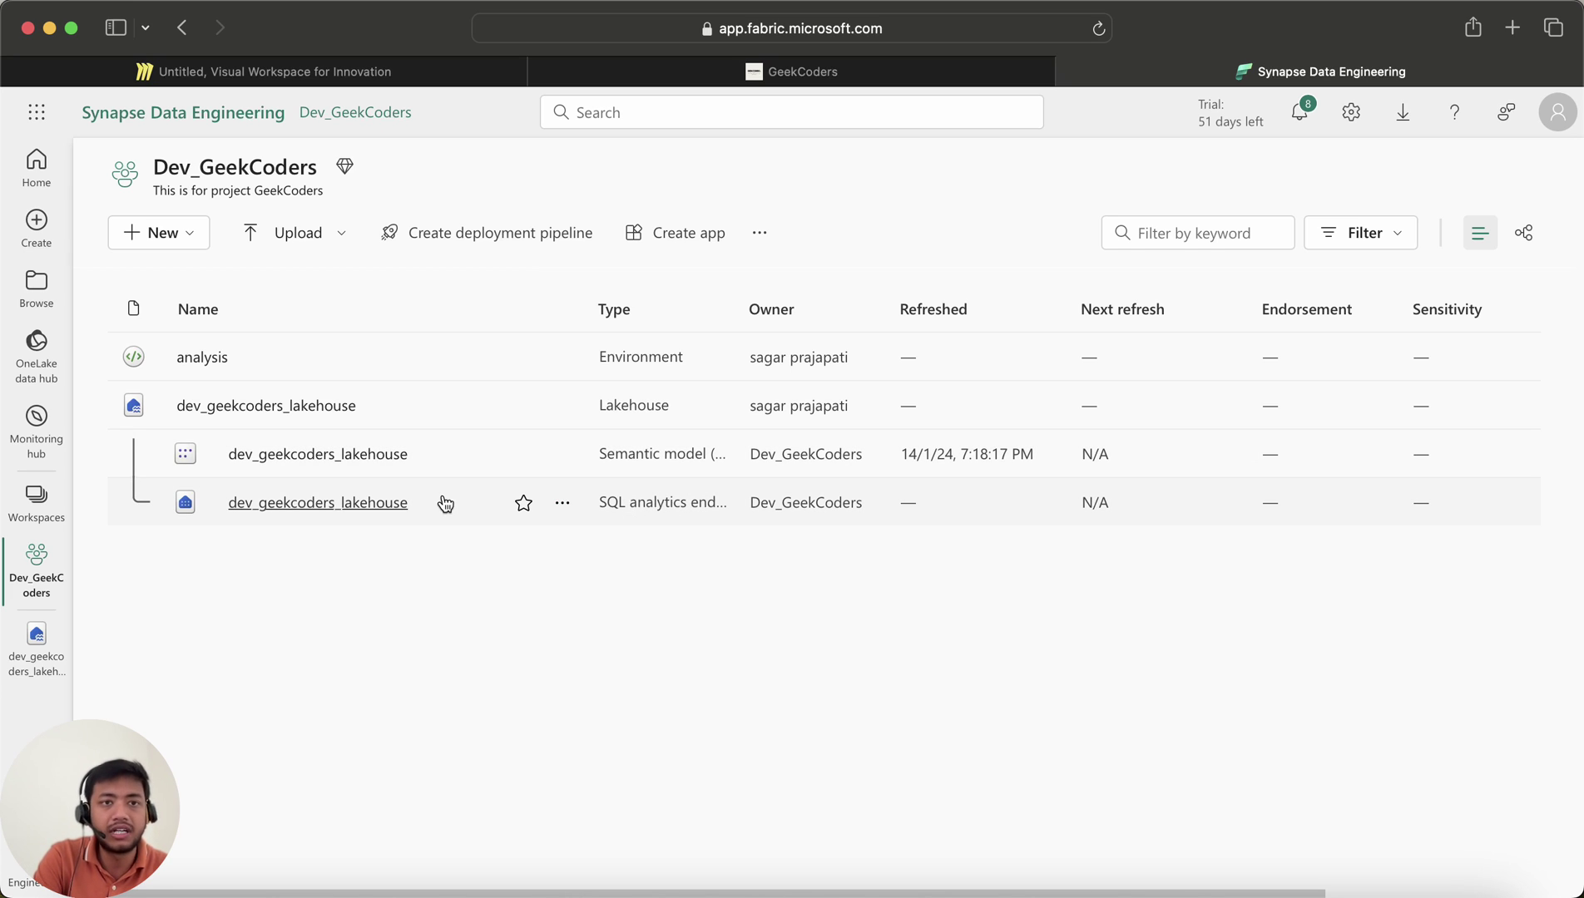
click(176, 239)
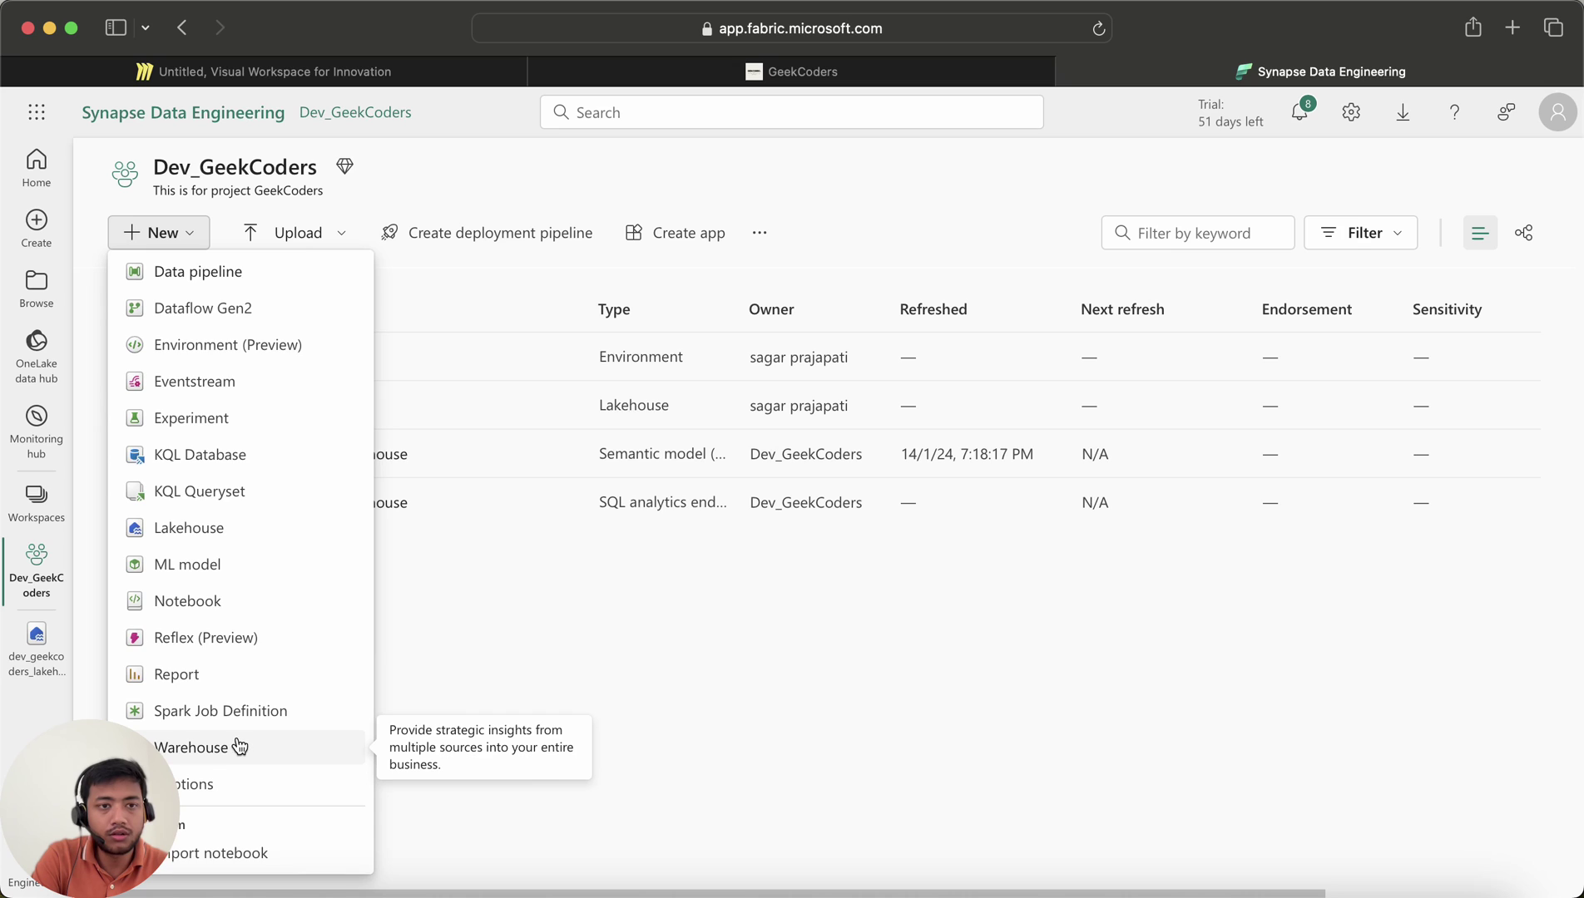
click(472, 613)
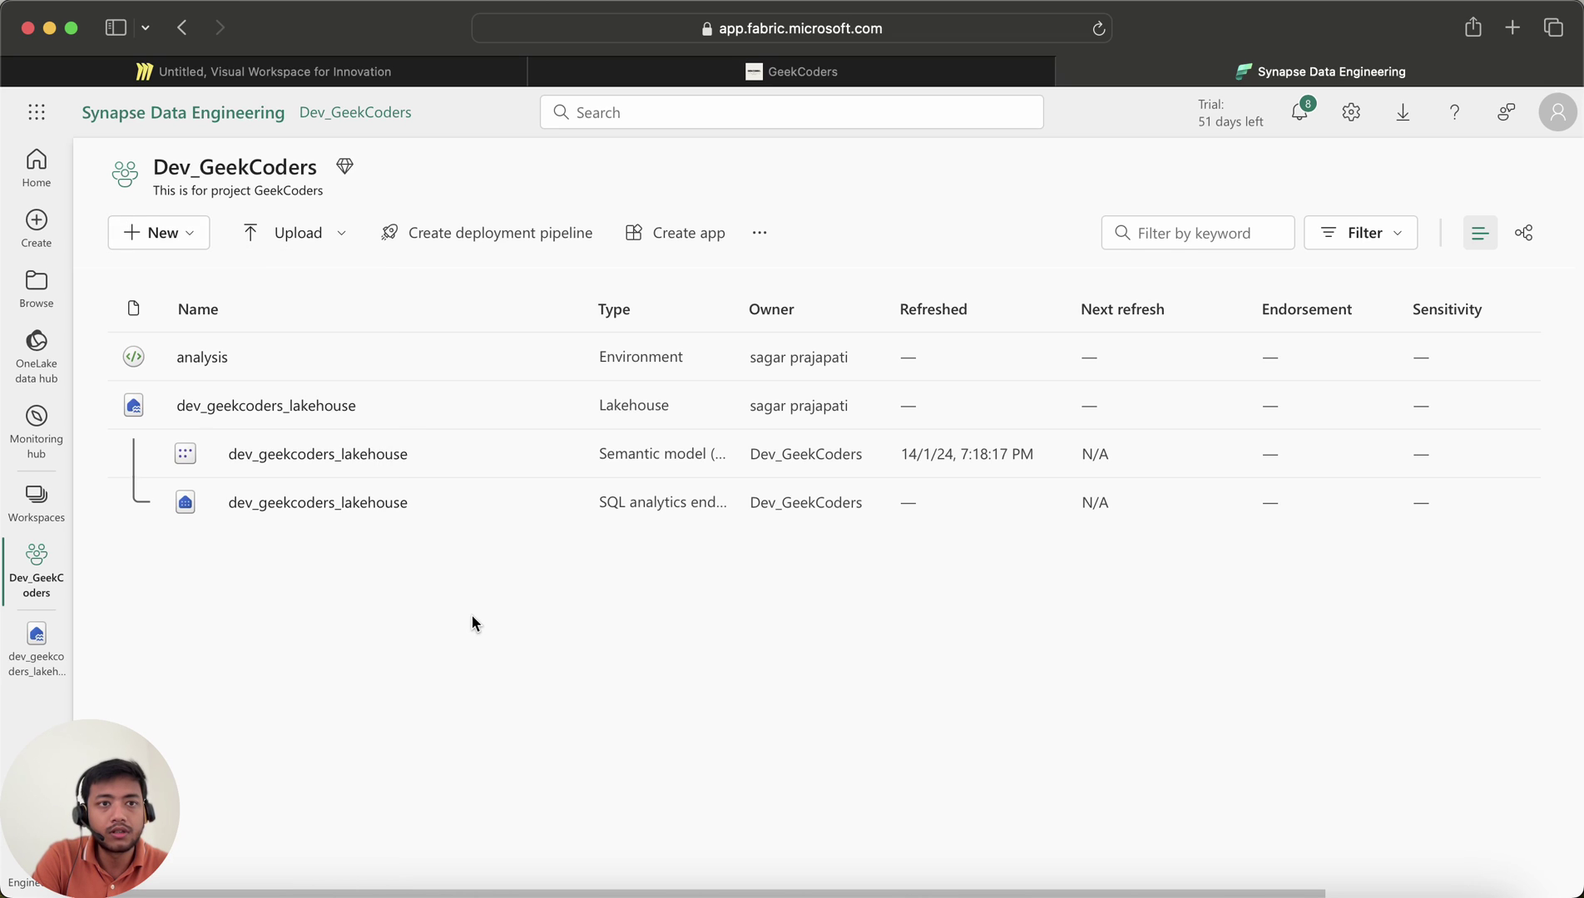
click(303, 246)
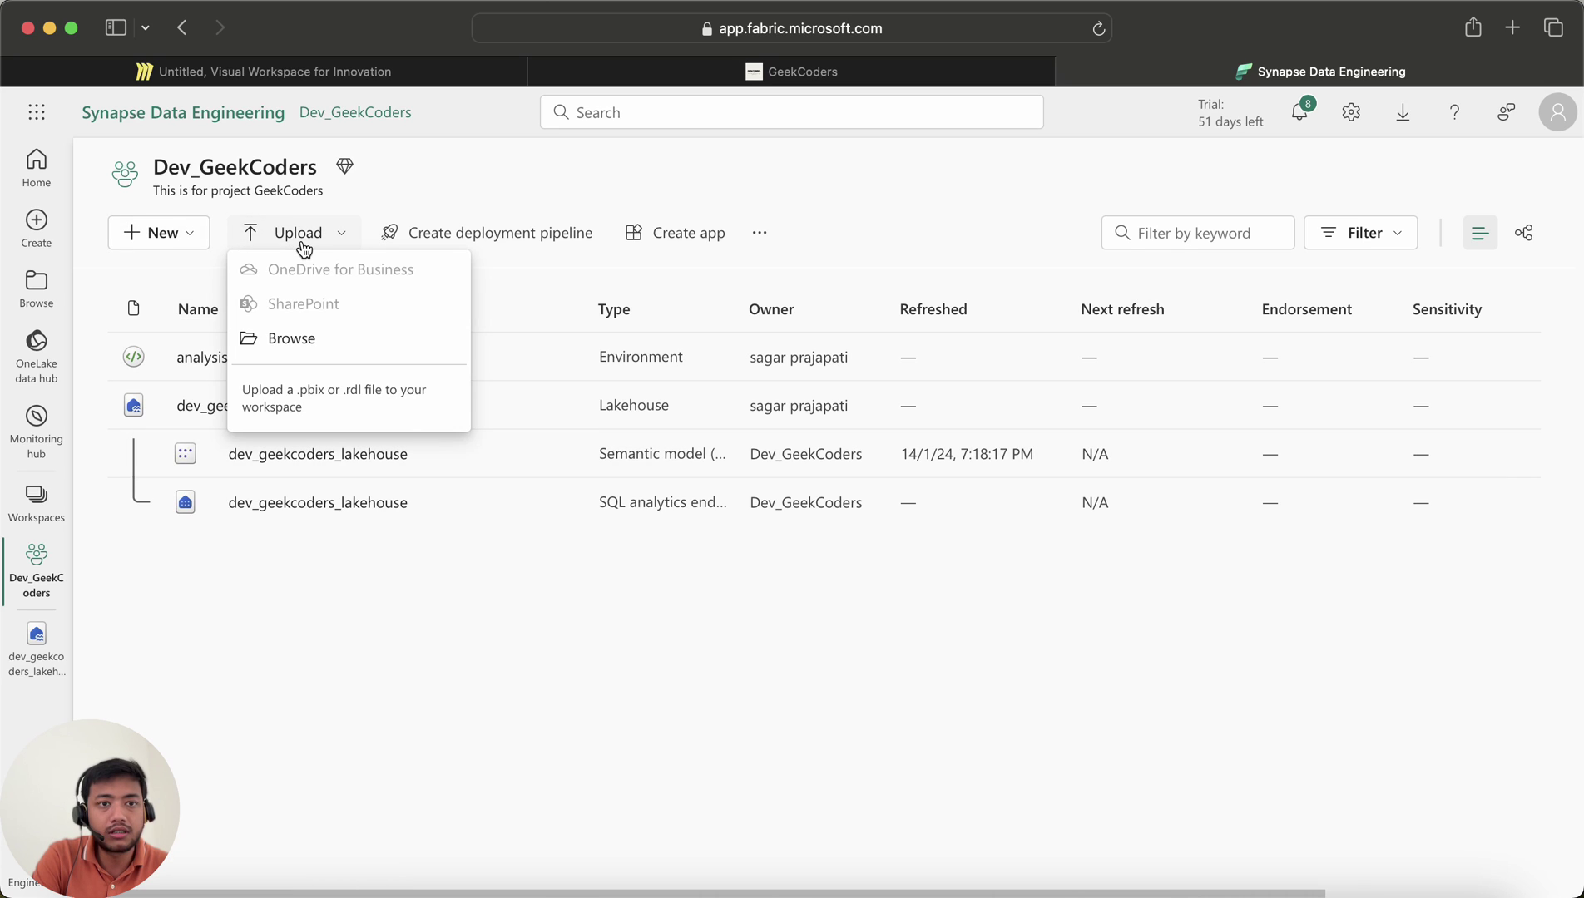
click(337, 694)
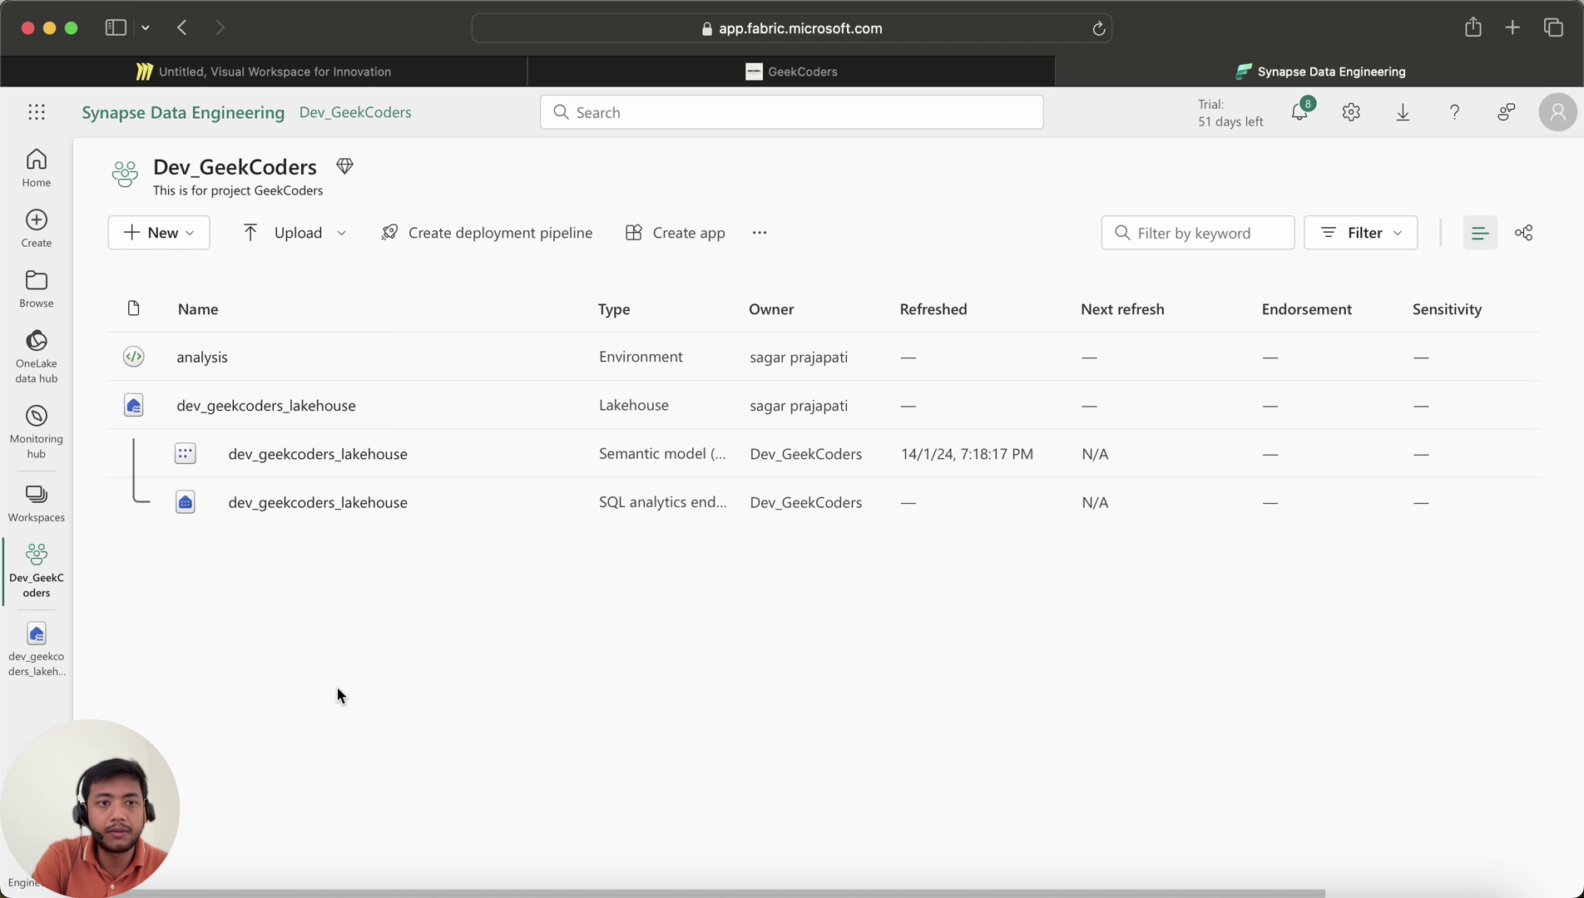
Check the New item types once more, then open dev_geekcoders_lakehouse
click(158, 235)
click(578, 695)
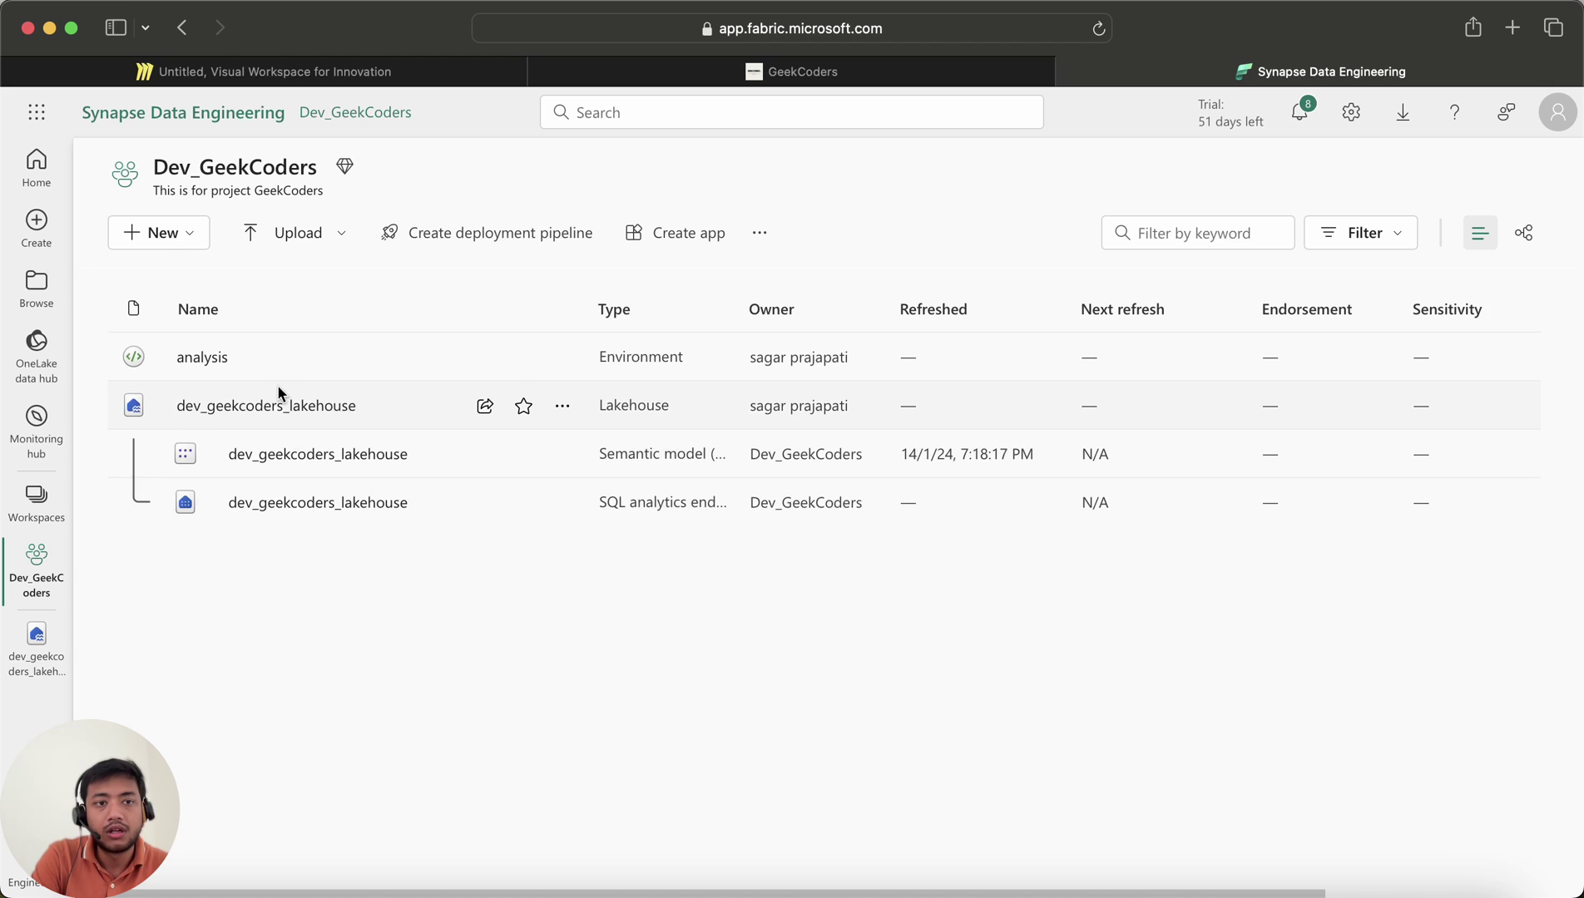
click(252, 406)
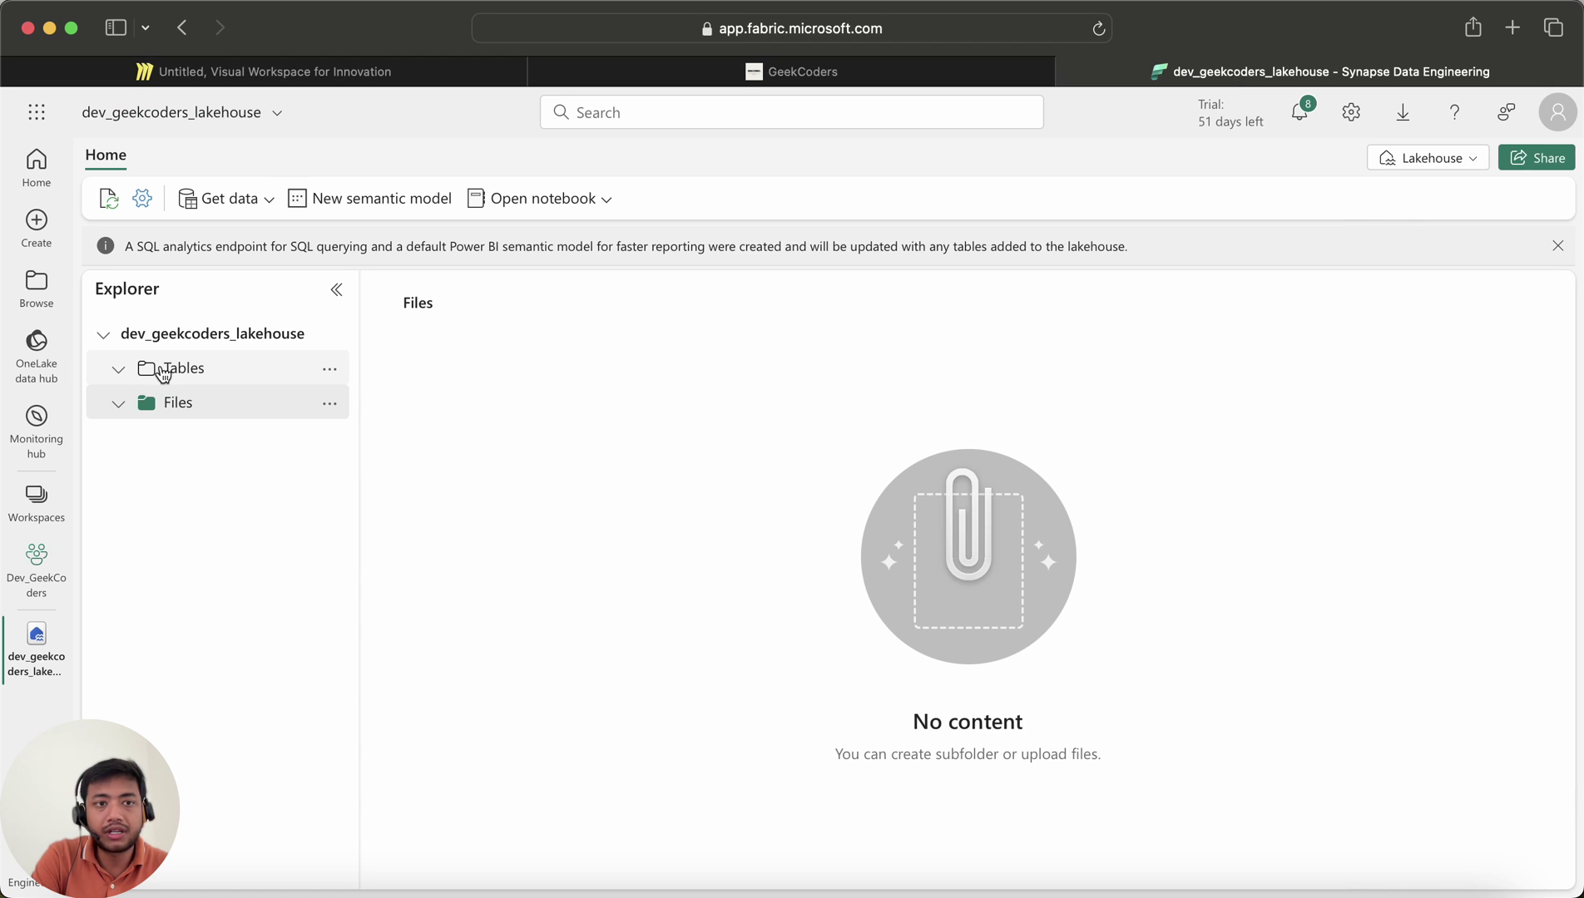
Start a file upload into Files and clear the old requirements.txt and EntriesGender.parquet entries
click(119, 403)
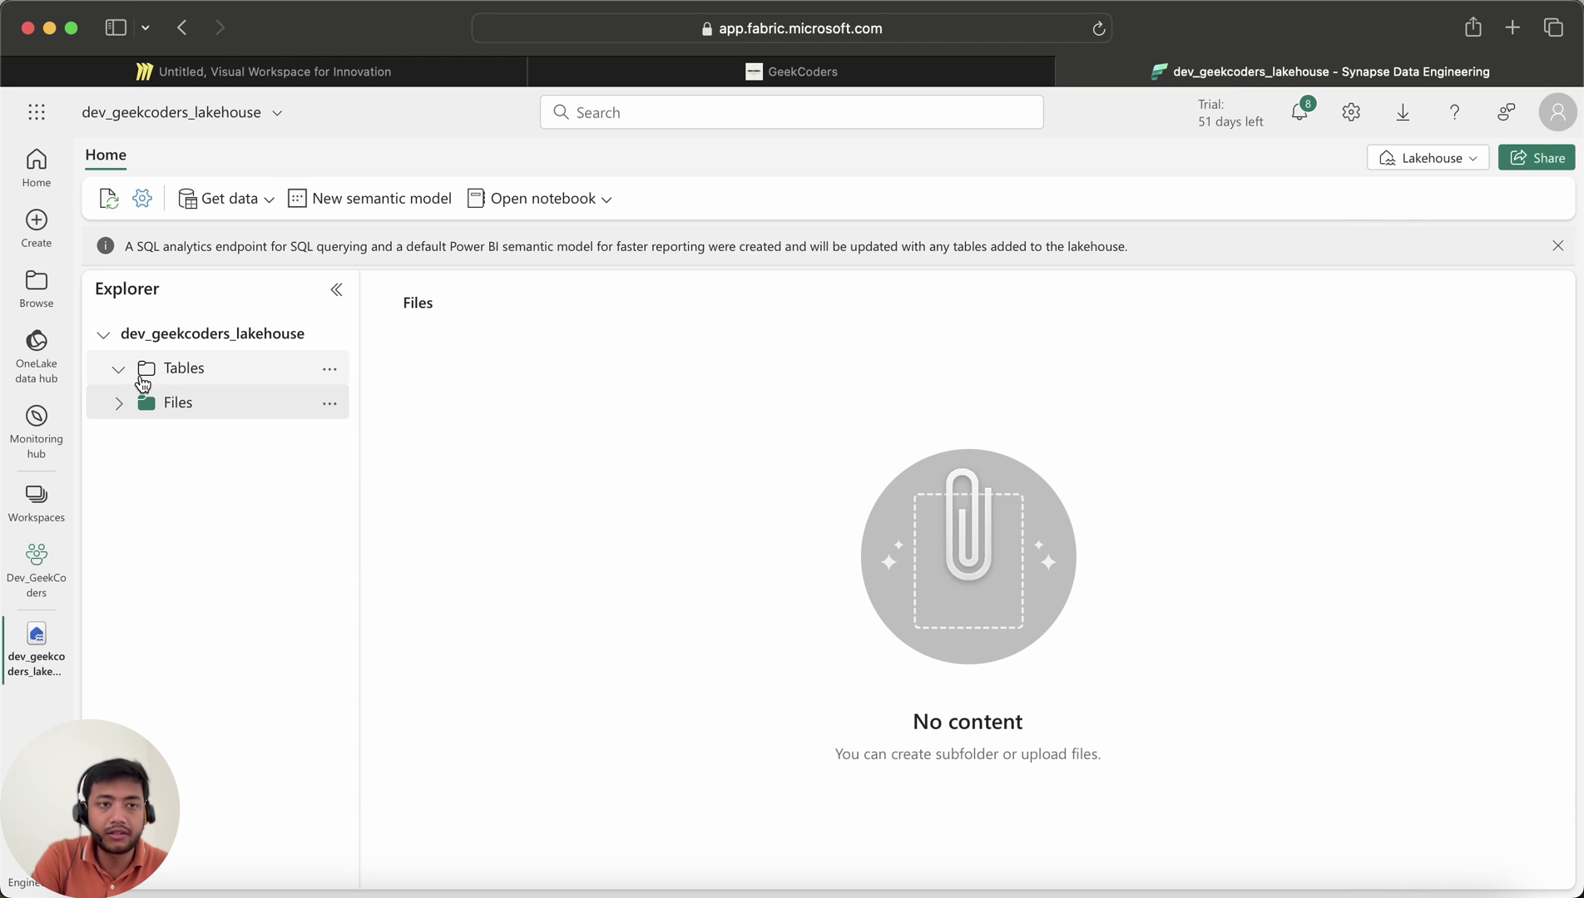
click(328, 406)
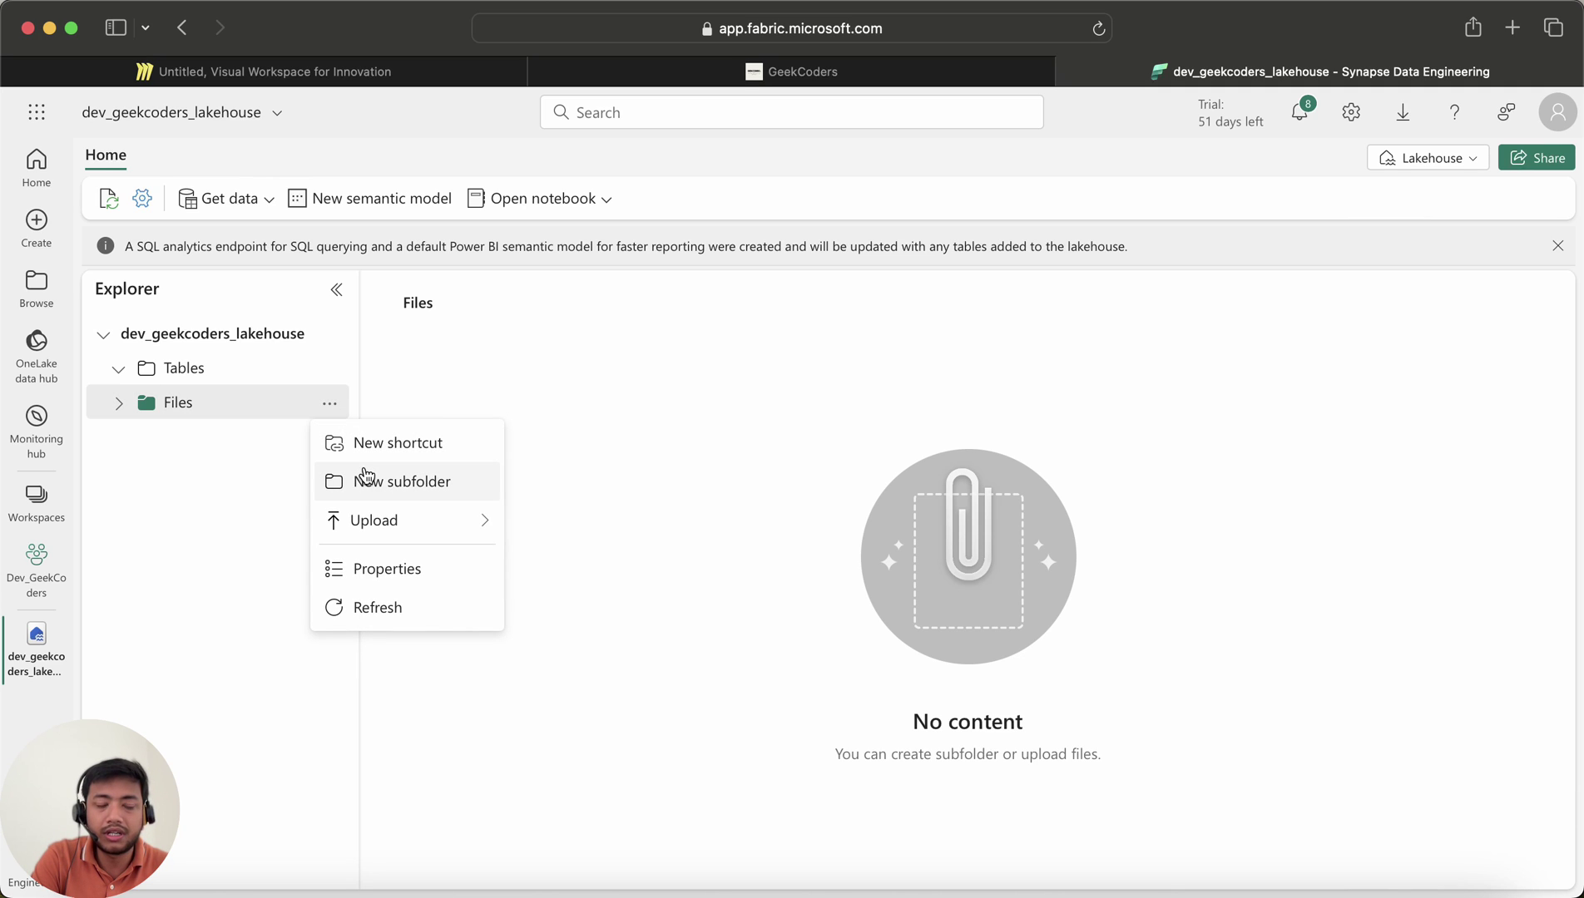
mouse_move(371, 520)
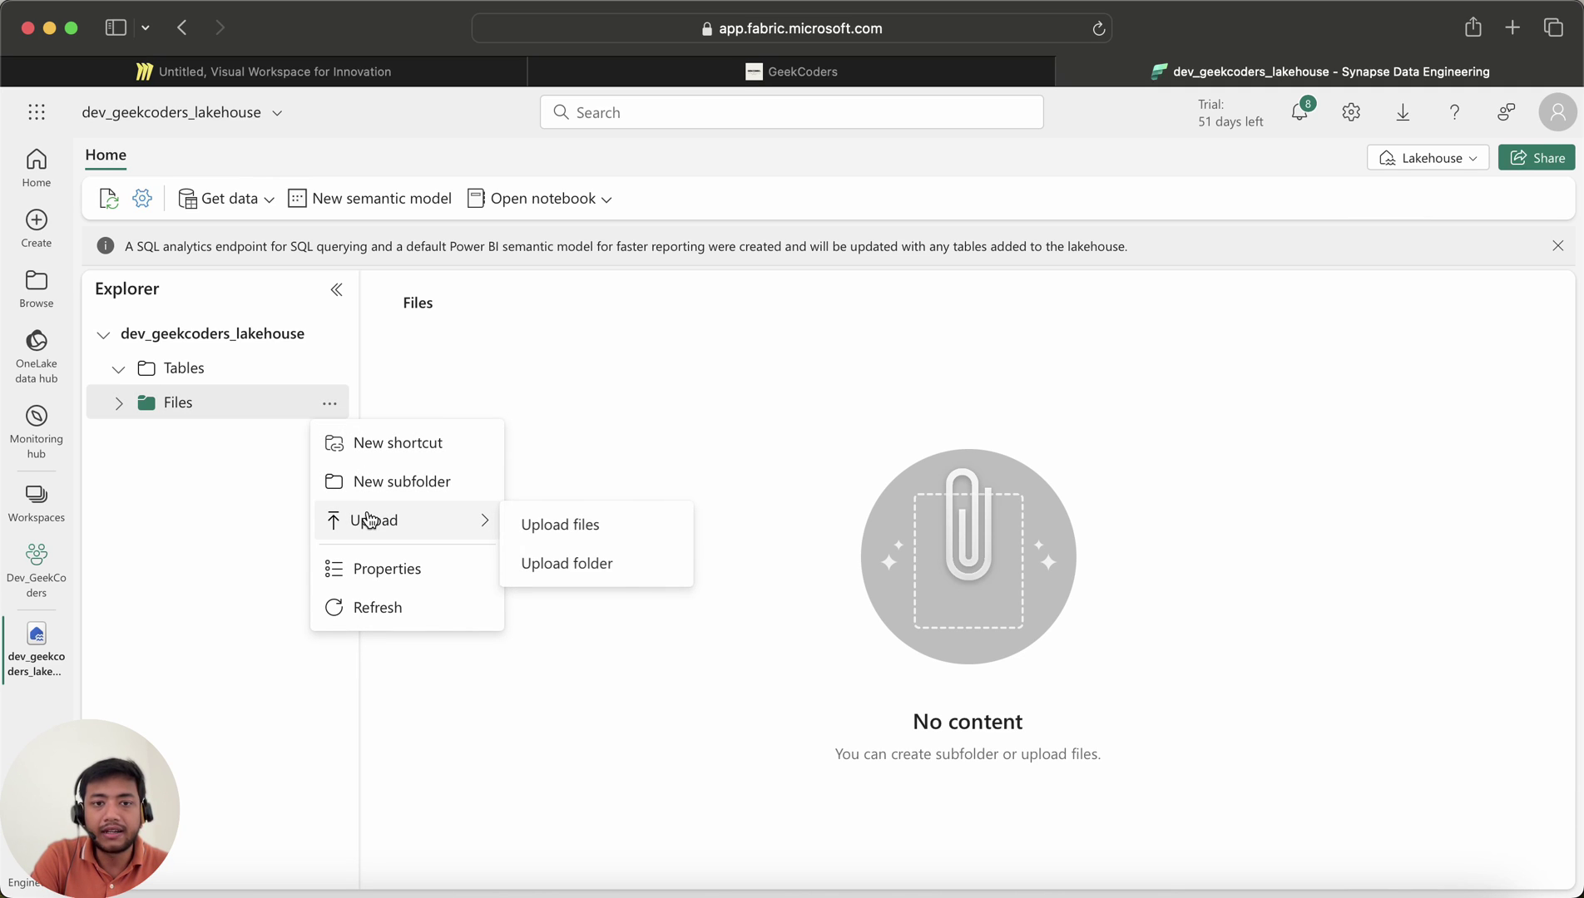
click(561, 526)
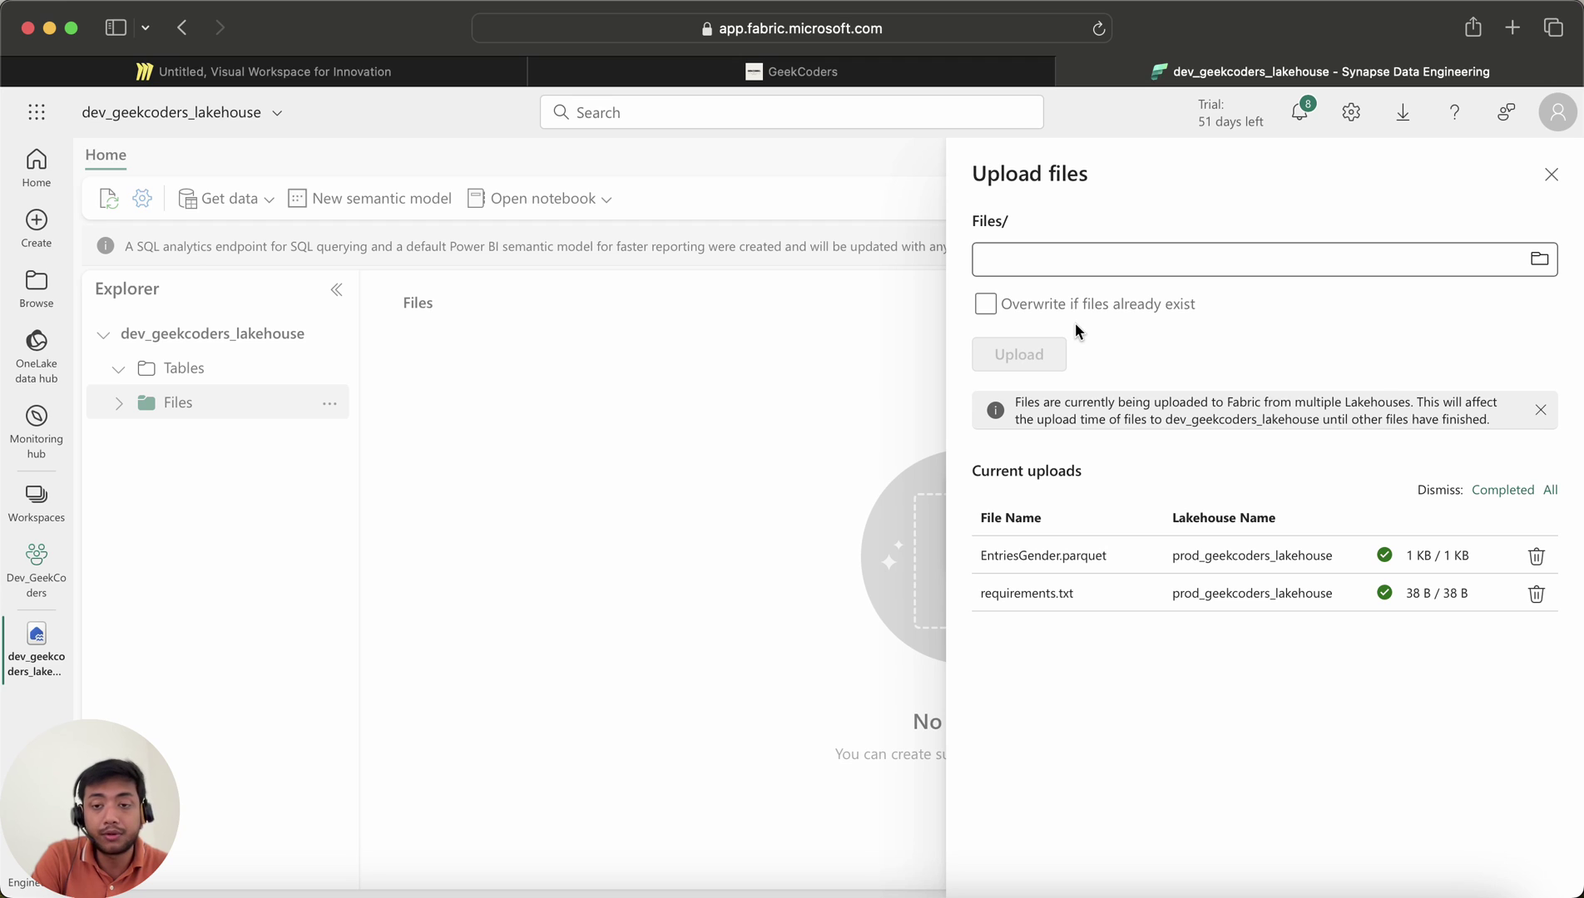
click(1535, 594)
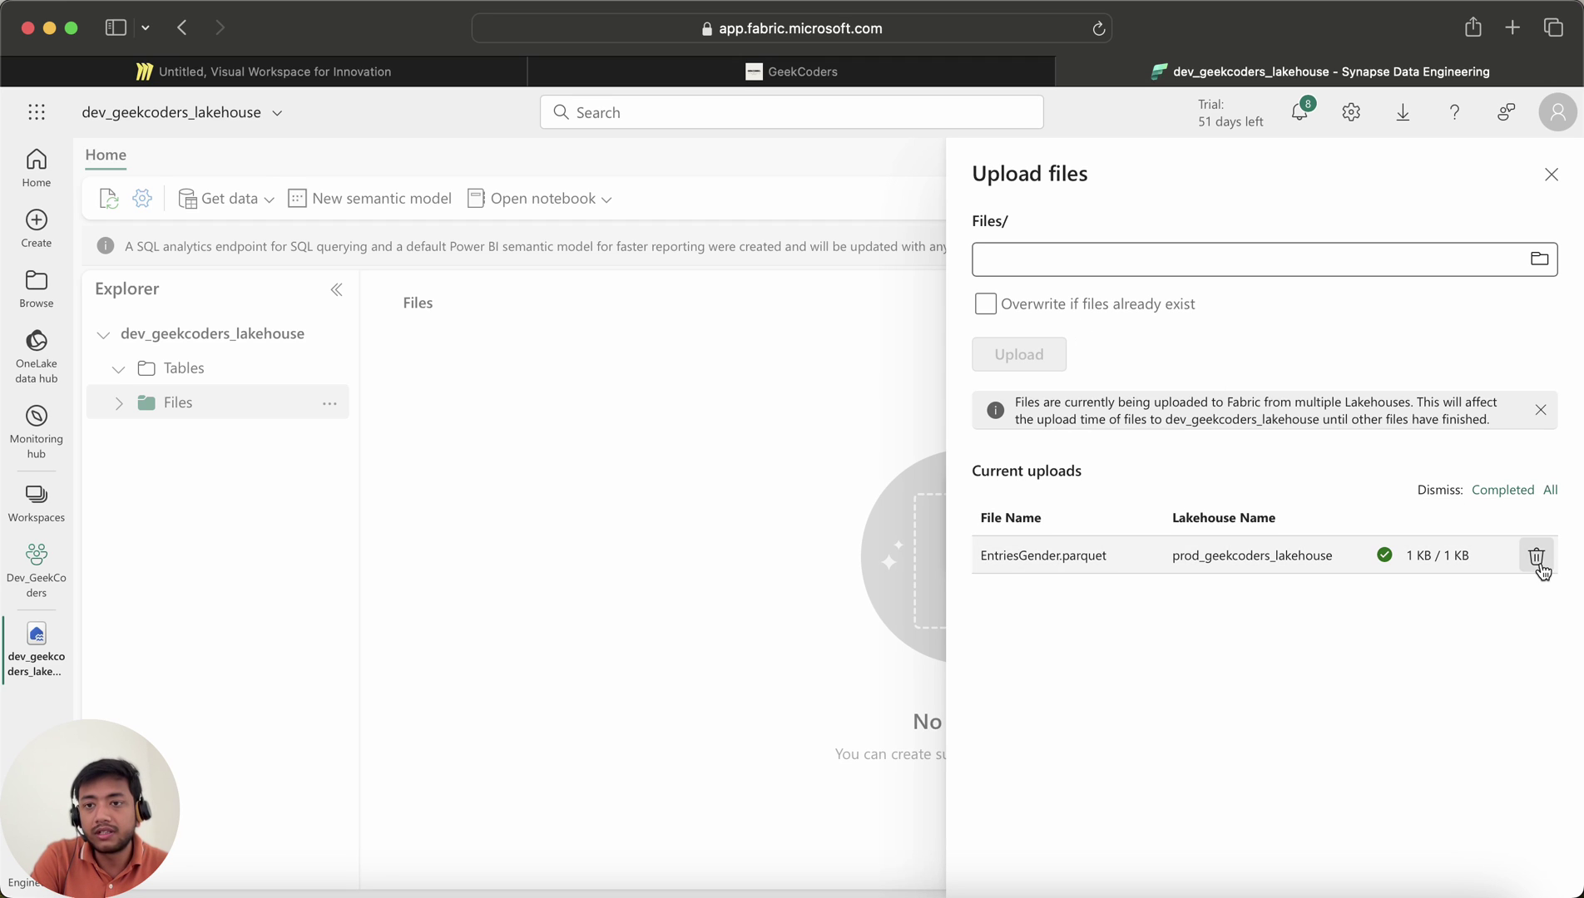
click(1535, 556)
Choose source1_data_preview.csv from the computer and upload it to Files
click(1099, 276)
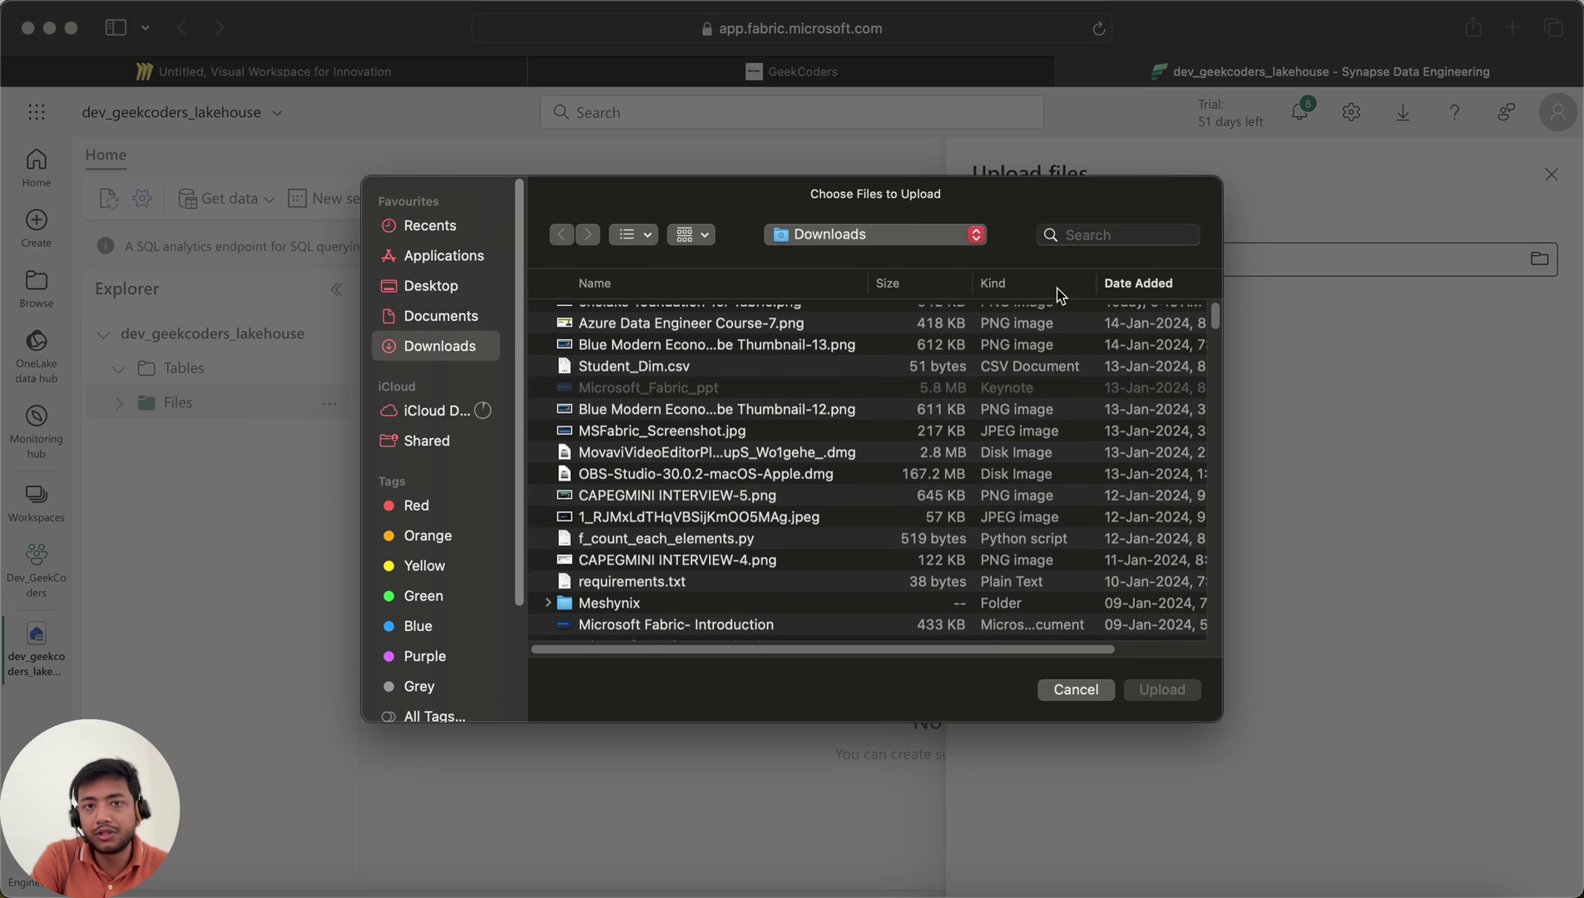
scroll(703, 478, down, 5)
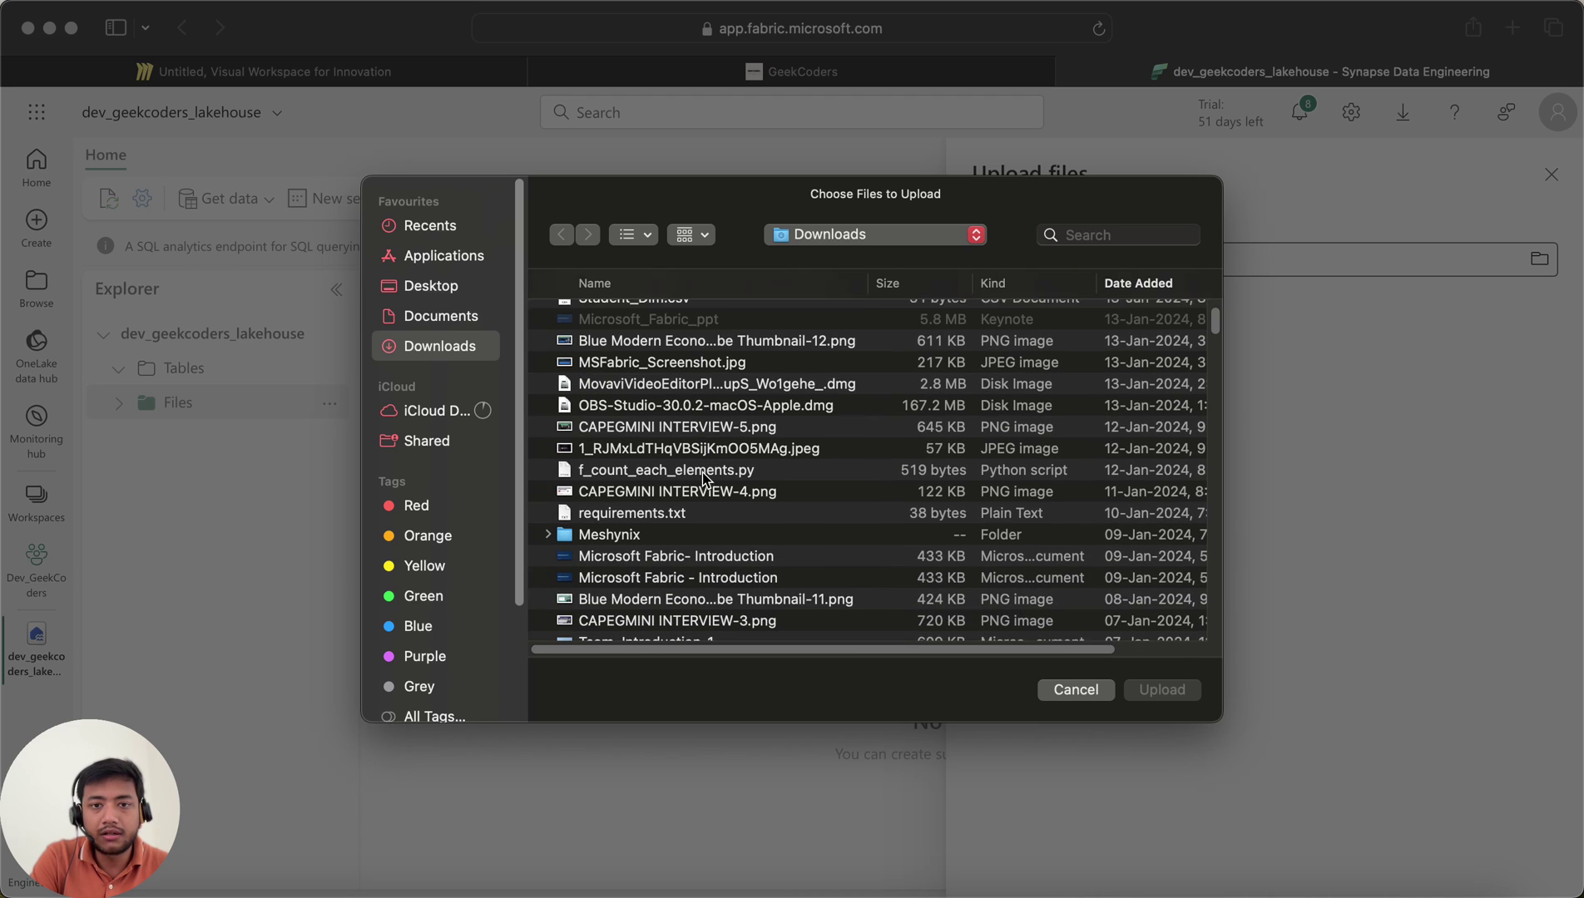
scroll(705, 479, down, 8)
scroll(703, 478, down, 15)
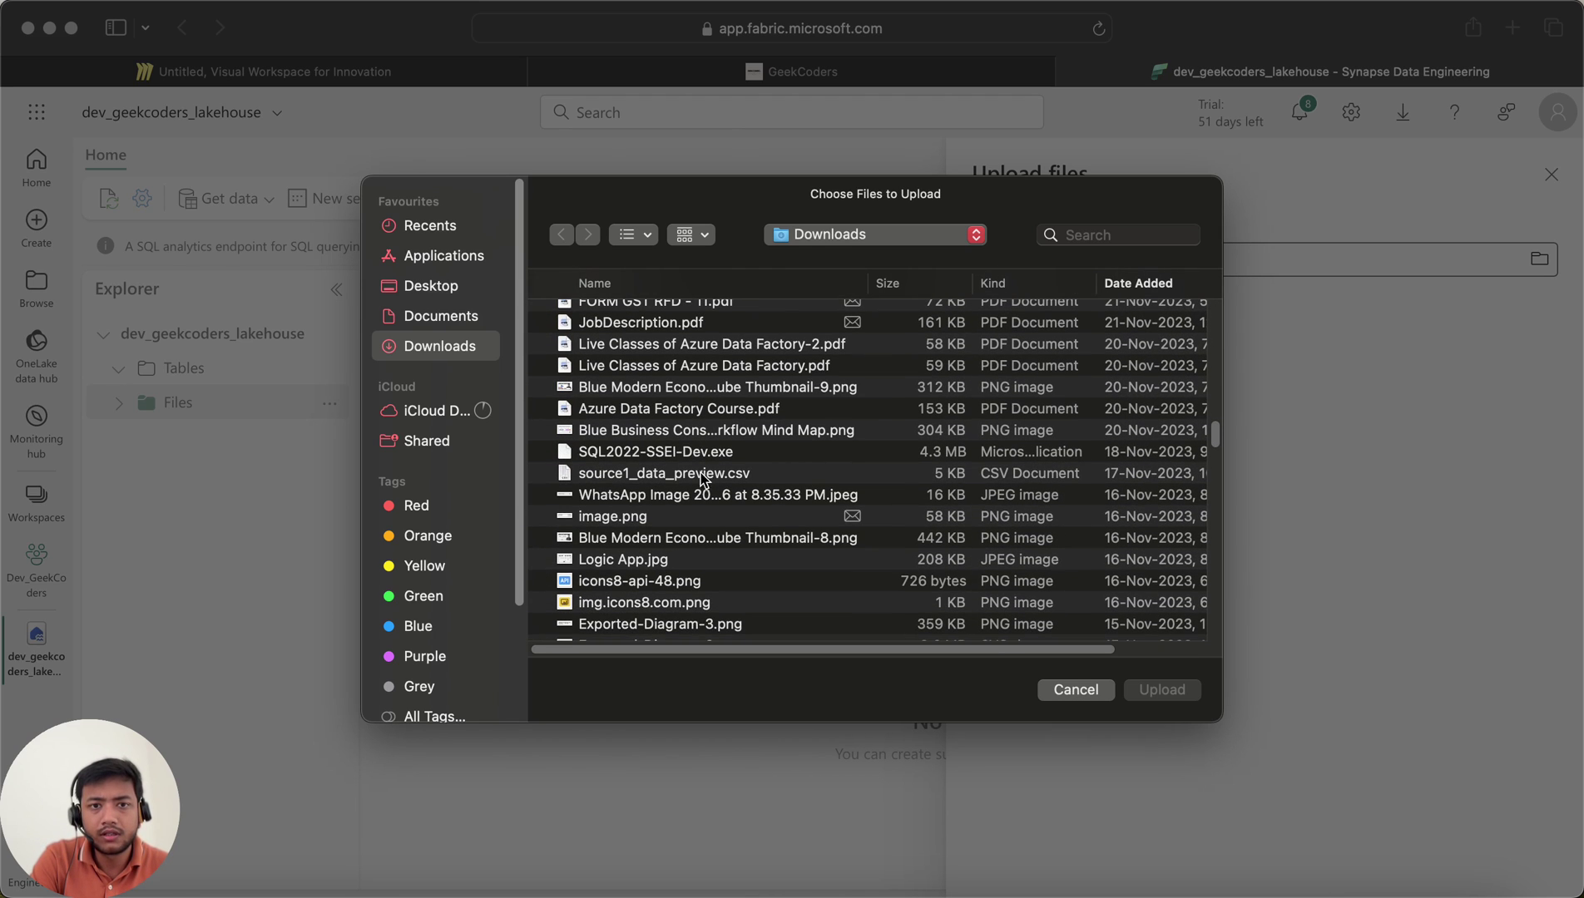
click(701, 477)
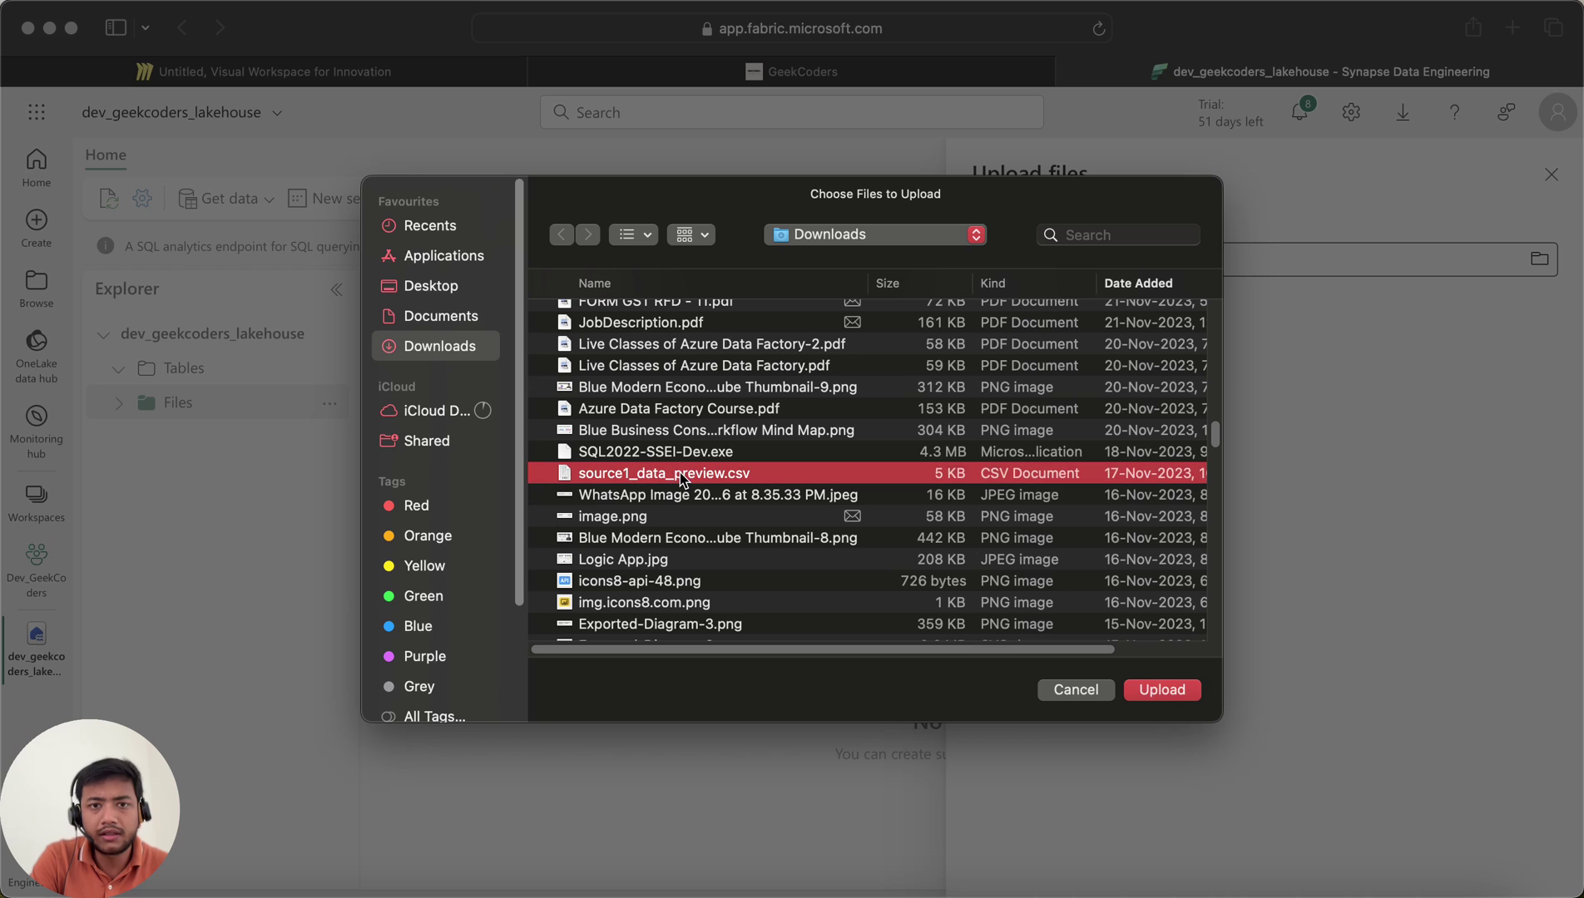
click(1161, 690)
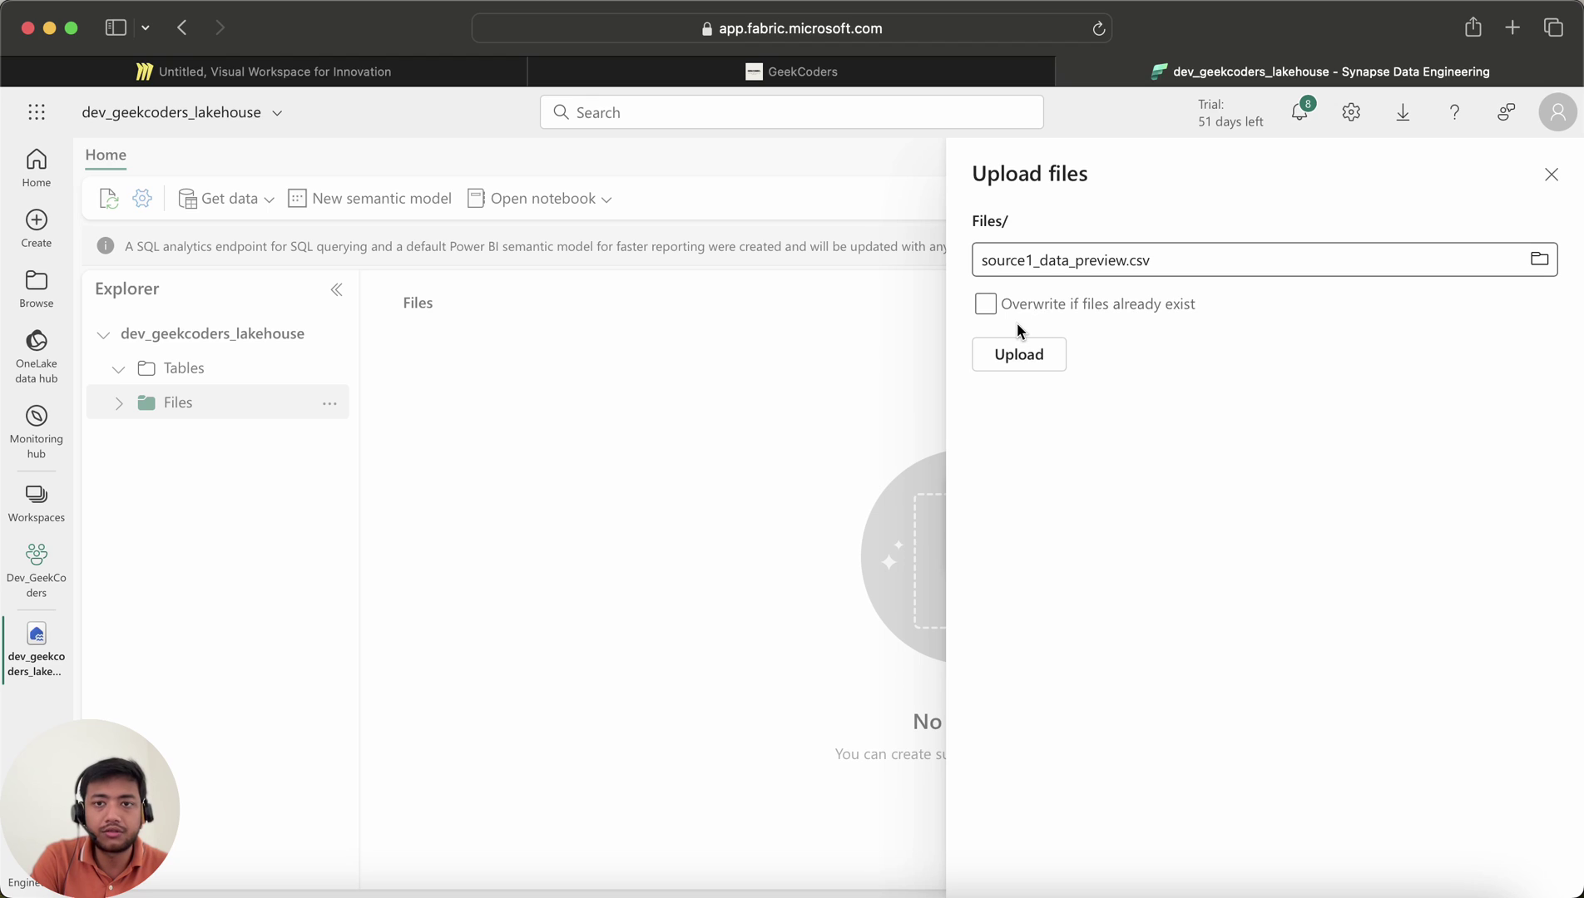
click(1013, 355)
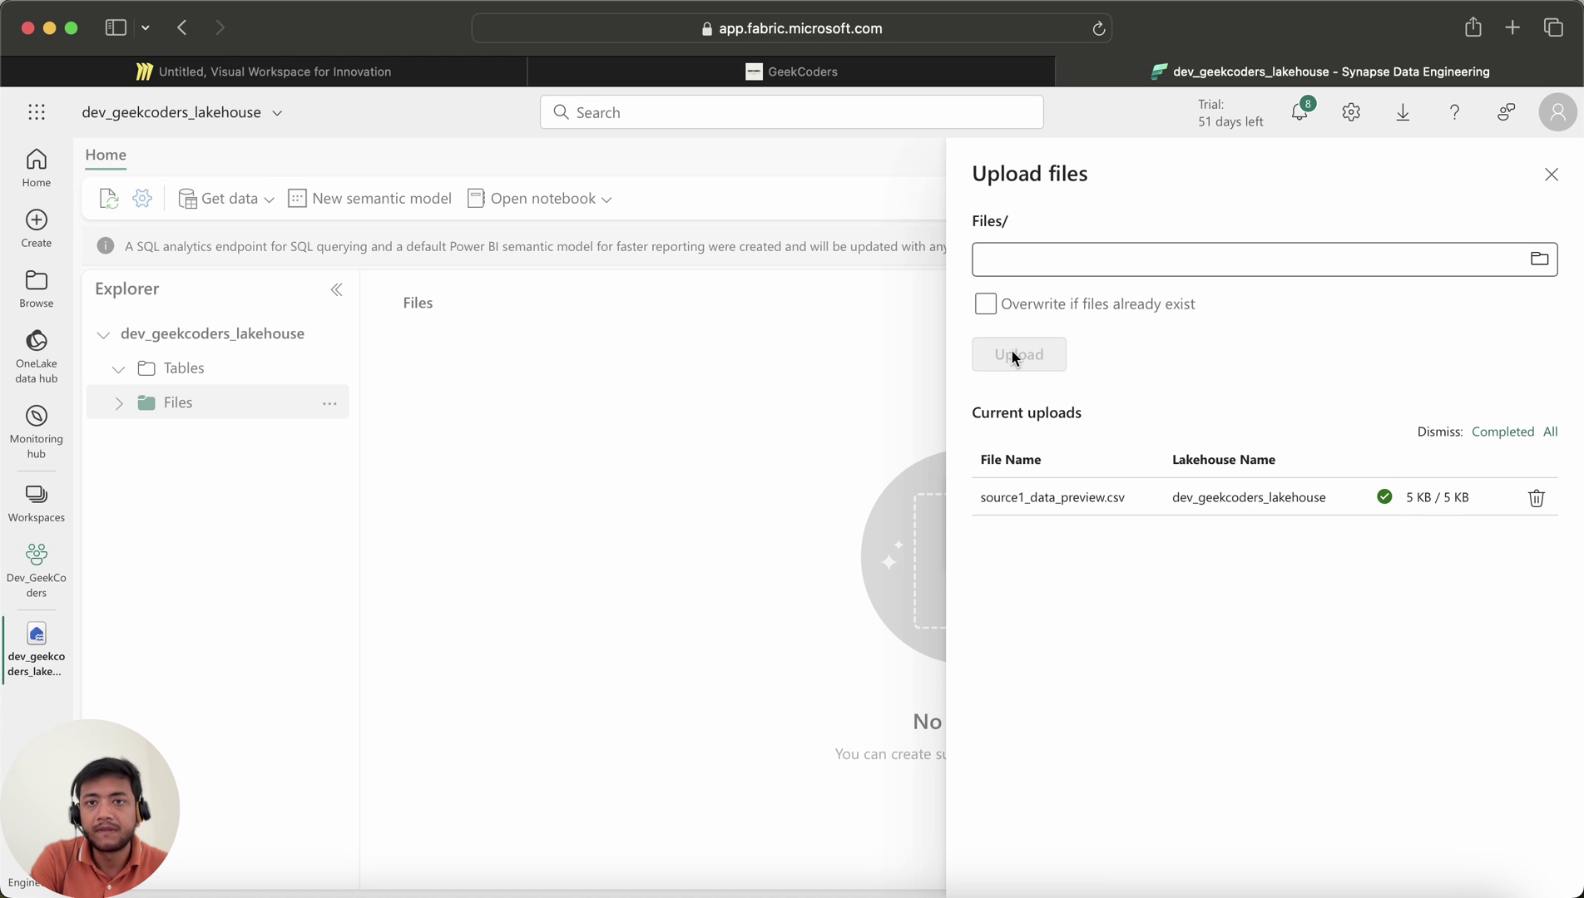
click(1551, 174)
click(119, 404)
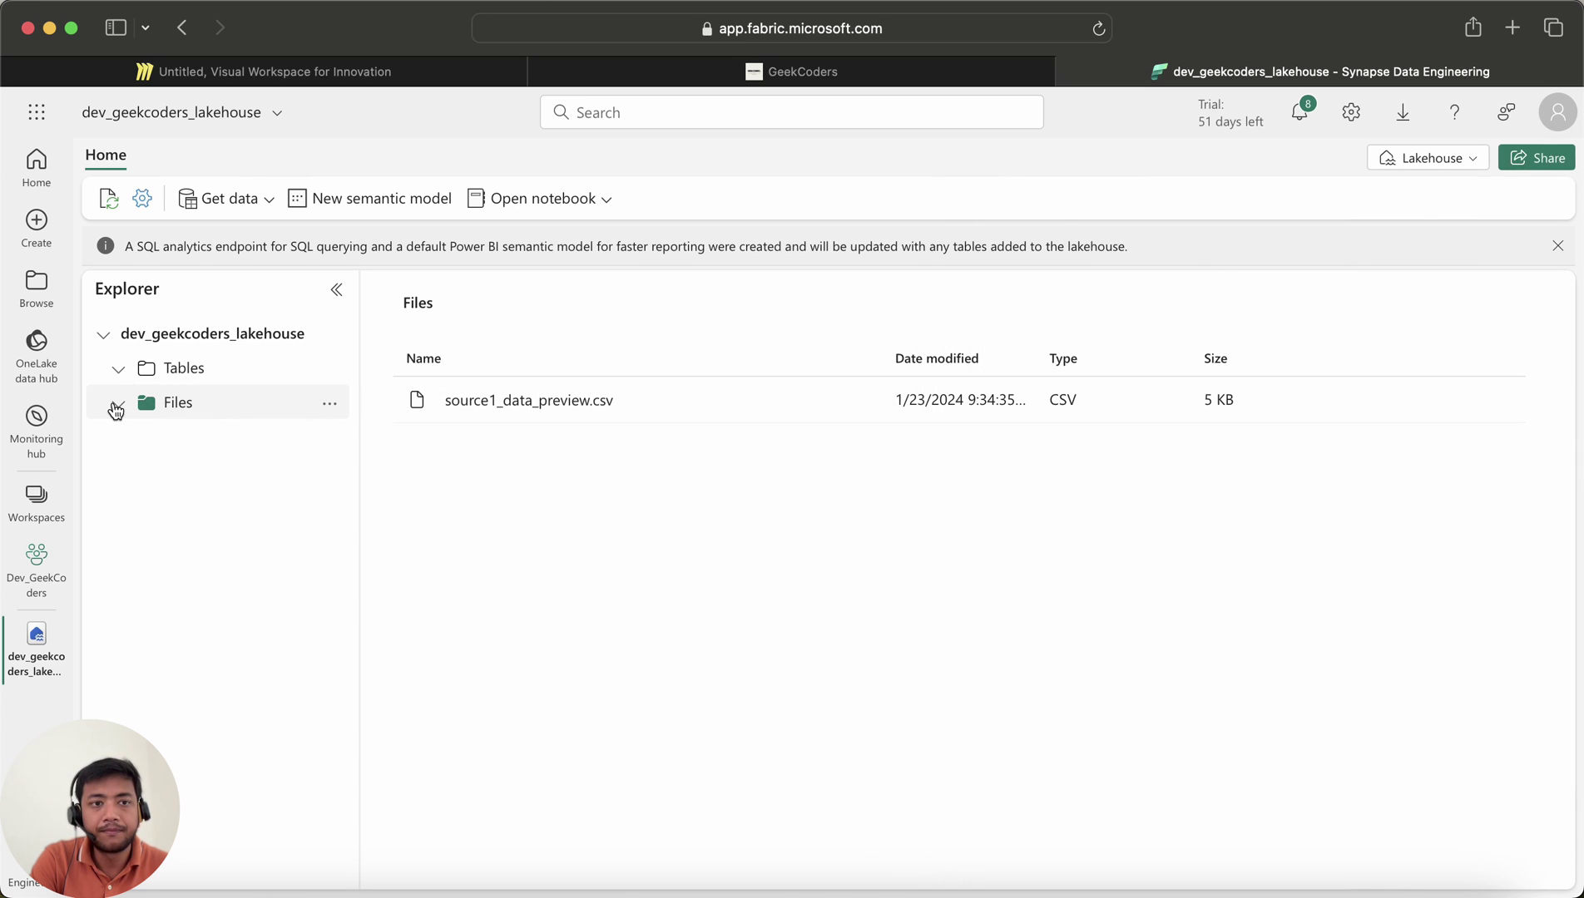
click(859, 401)
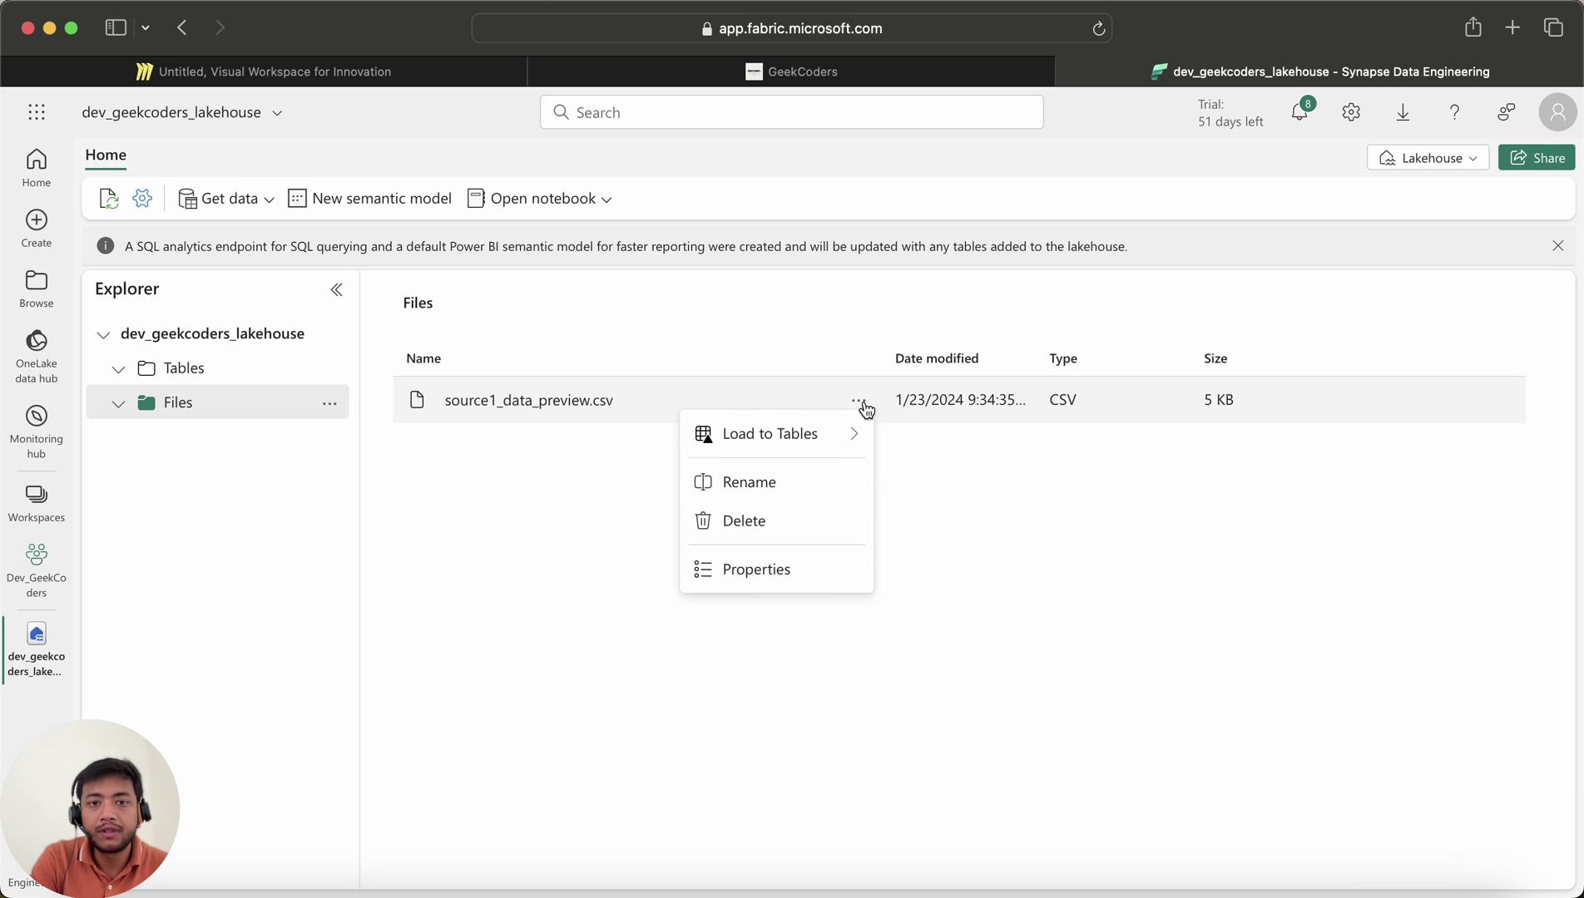
click(746, 570)
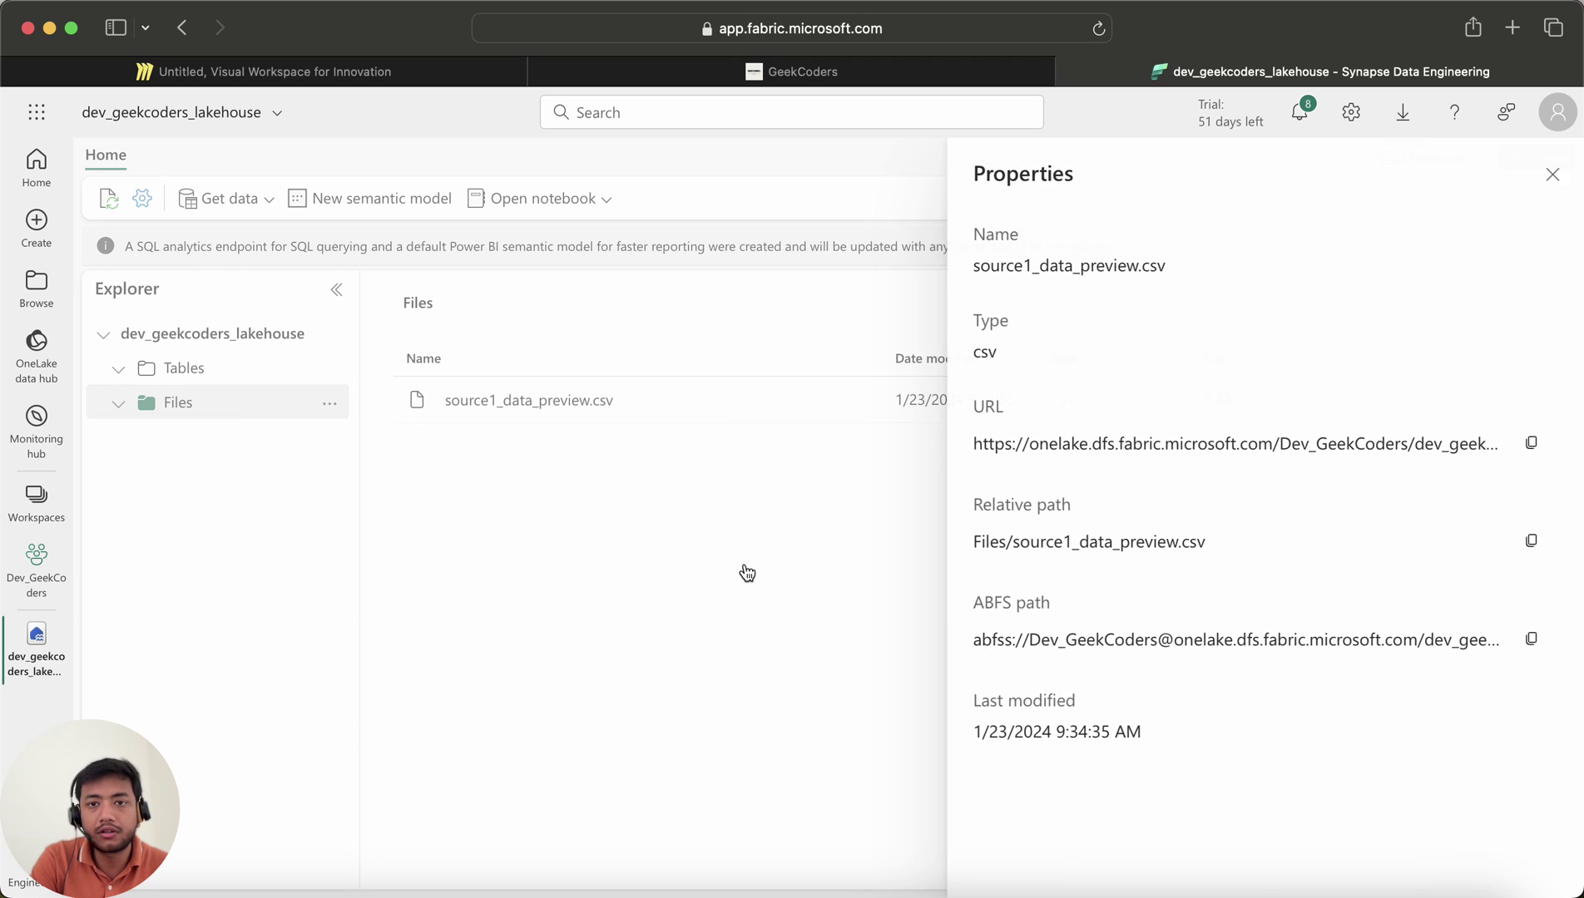
drag(976, 443, 1361, 463)
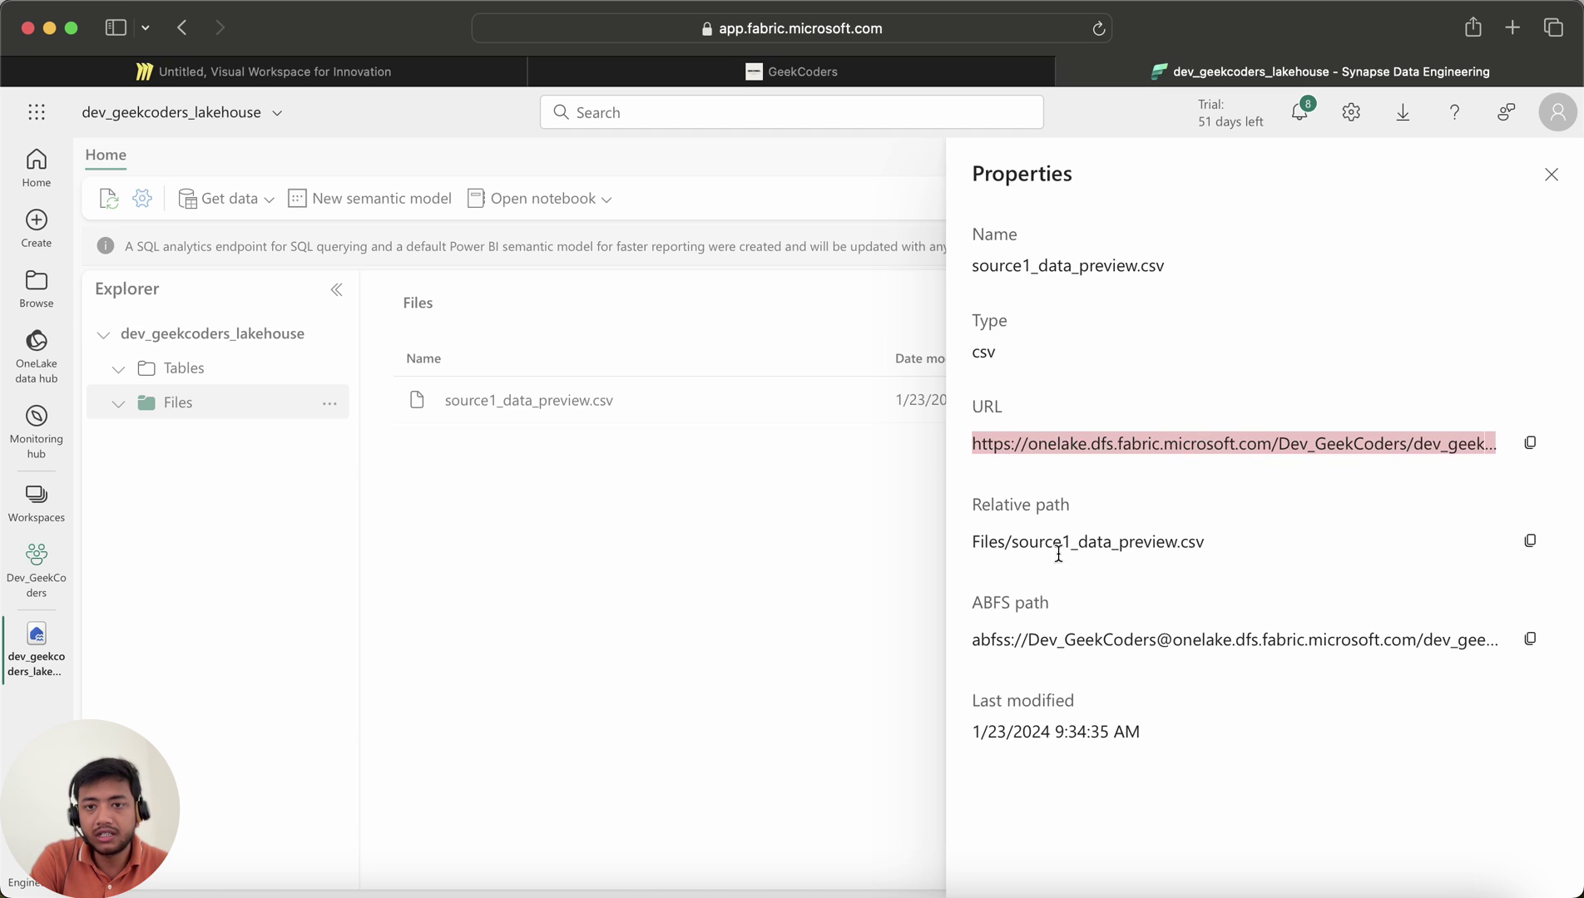
drag(973, 641, 1482, 647)
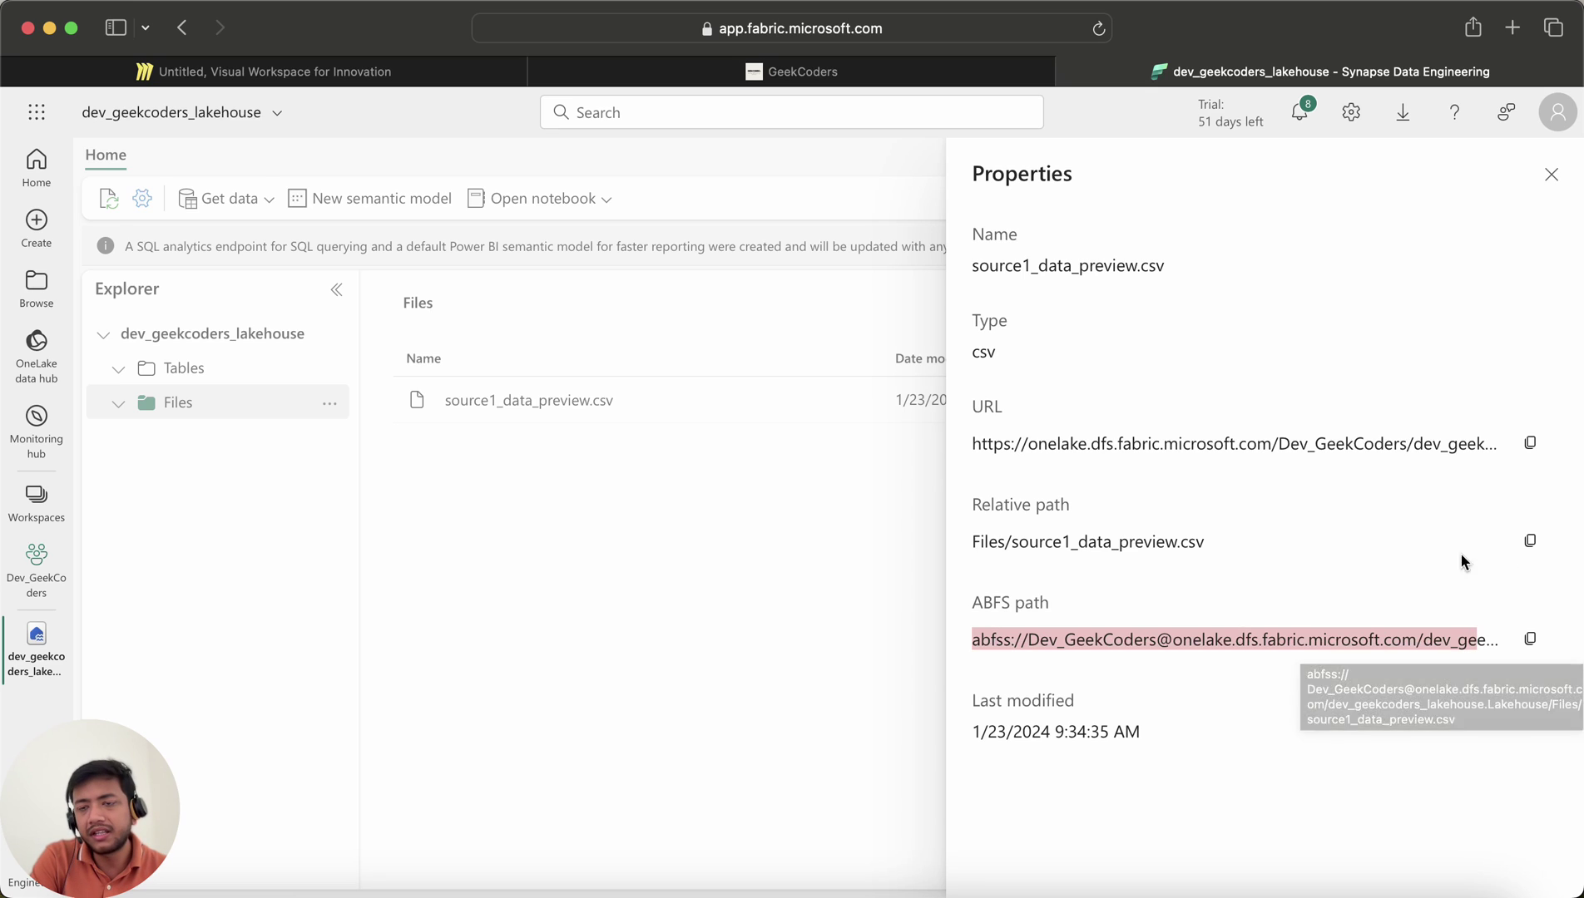
click(1551, 173)
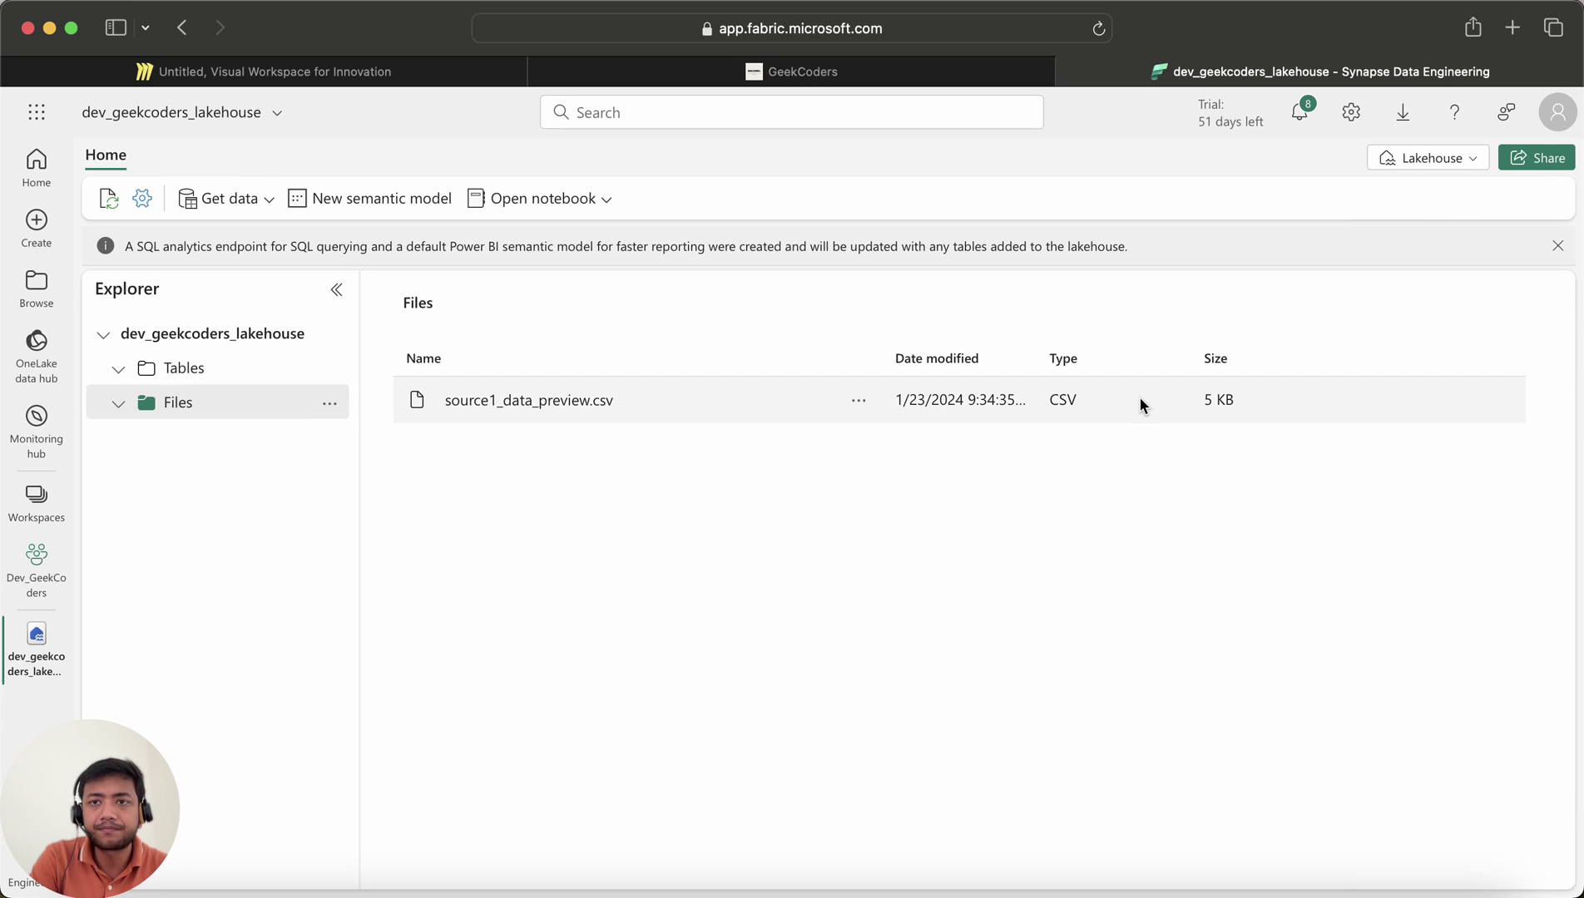
click(860, 401)
Load source1_data_preview.csv into a new table, keeping the name source1_data_preview
mouse_move(769, 448)
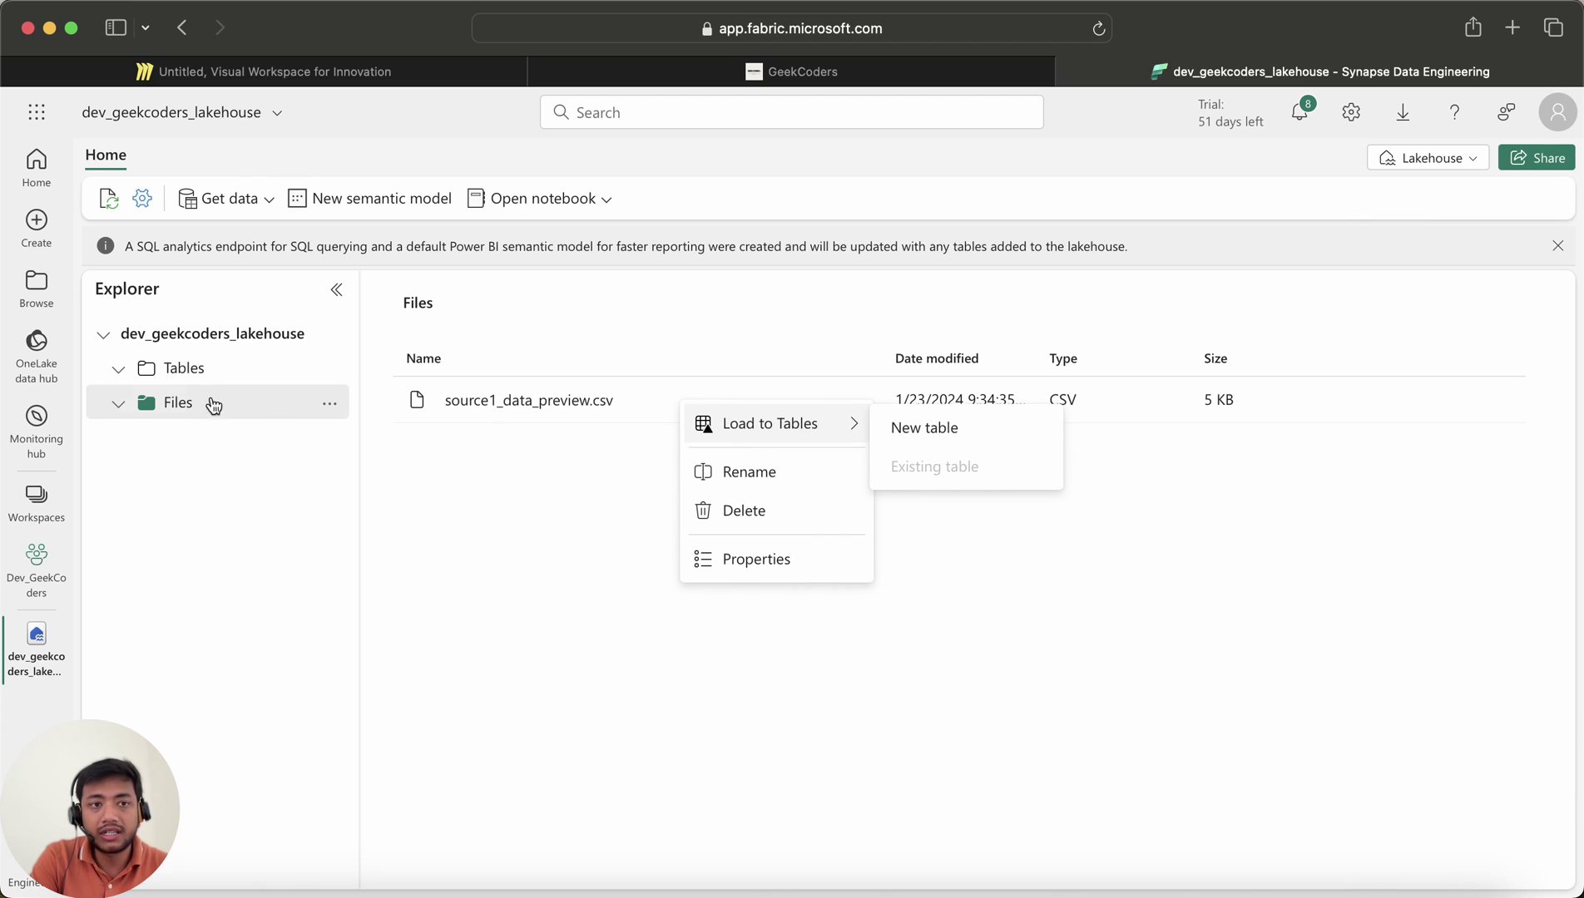
click(175, 376)
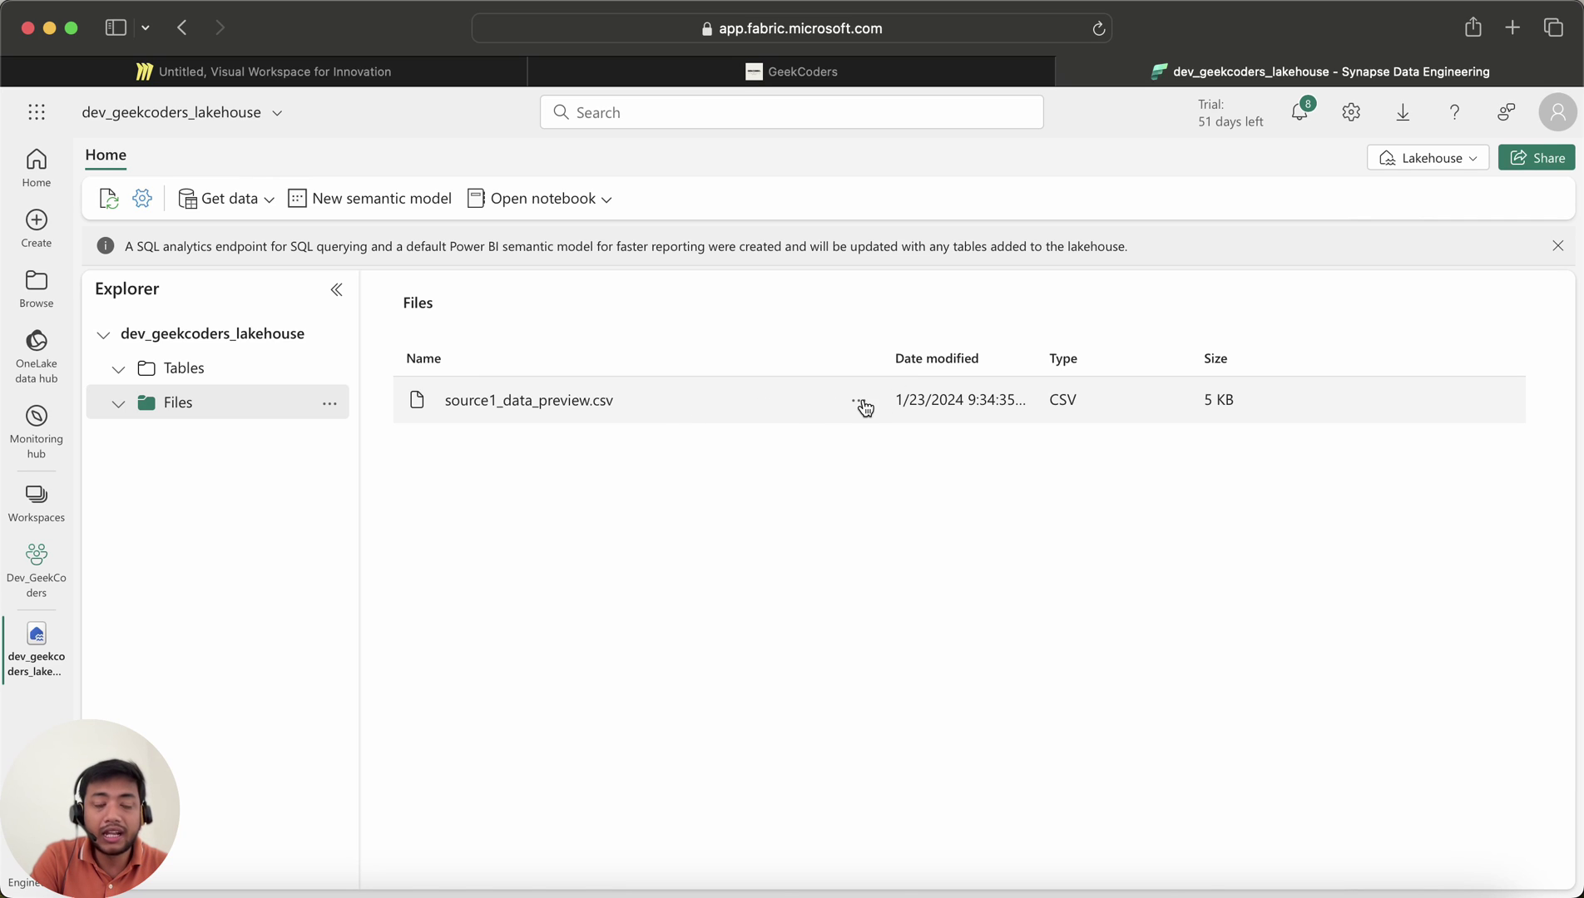
click(860, 404)
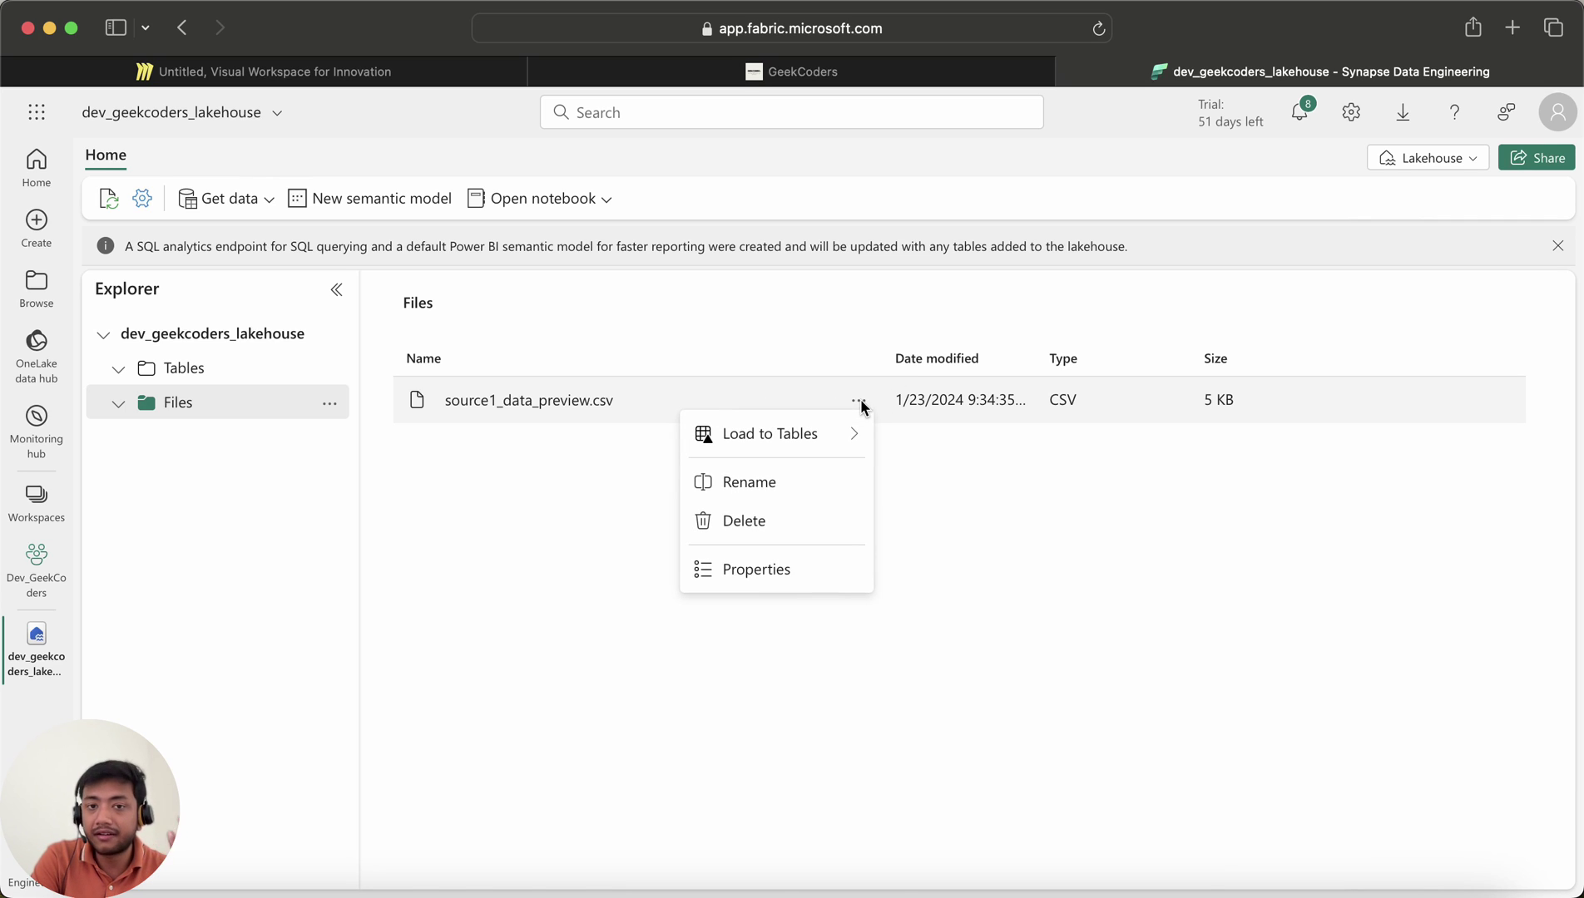
mouse_move(827, 437)
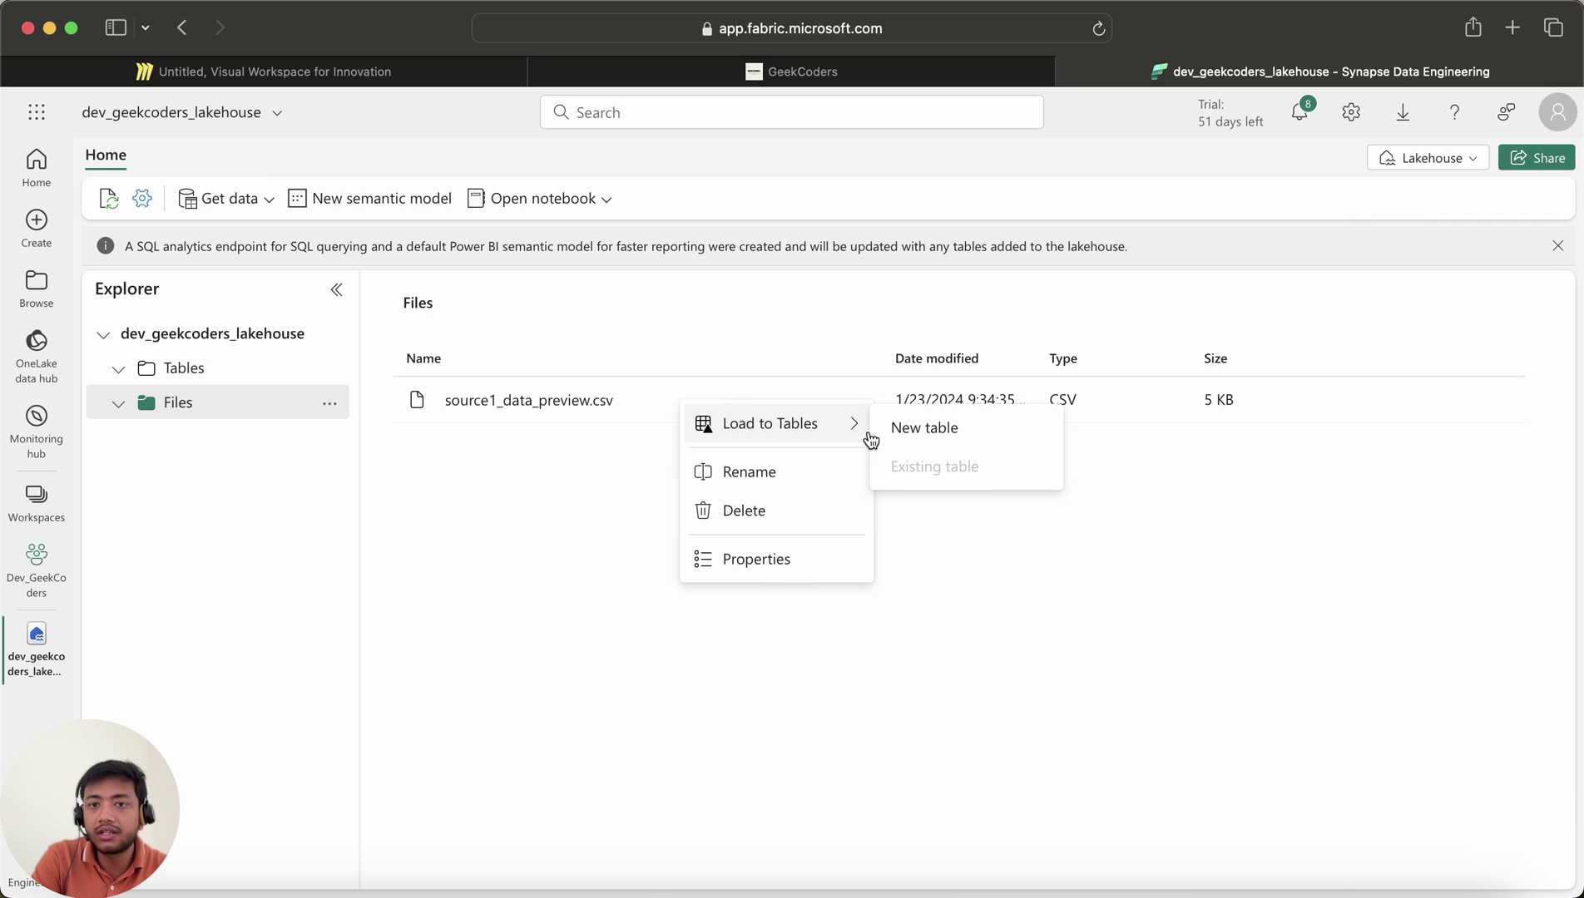
click(904, 428)
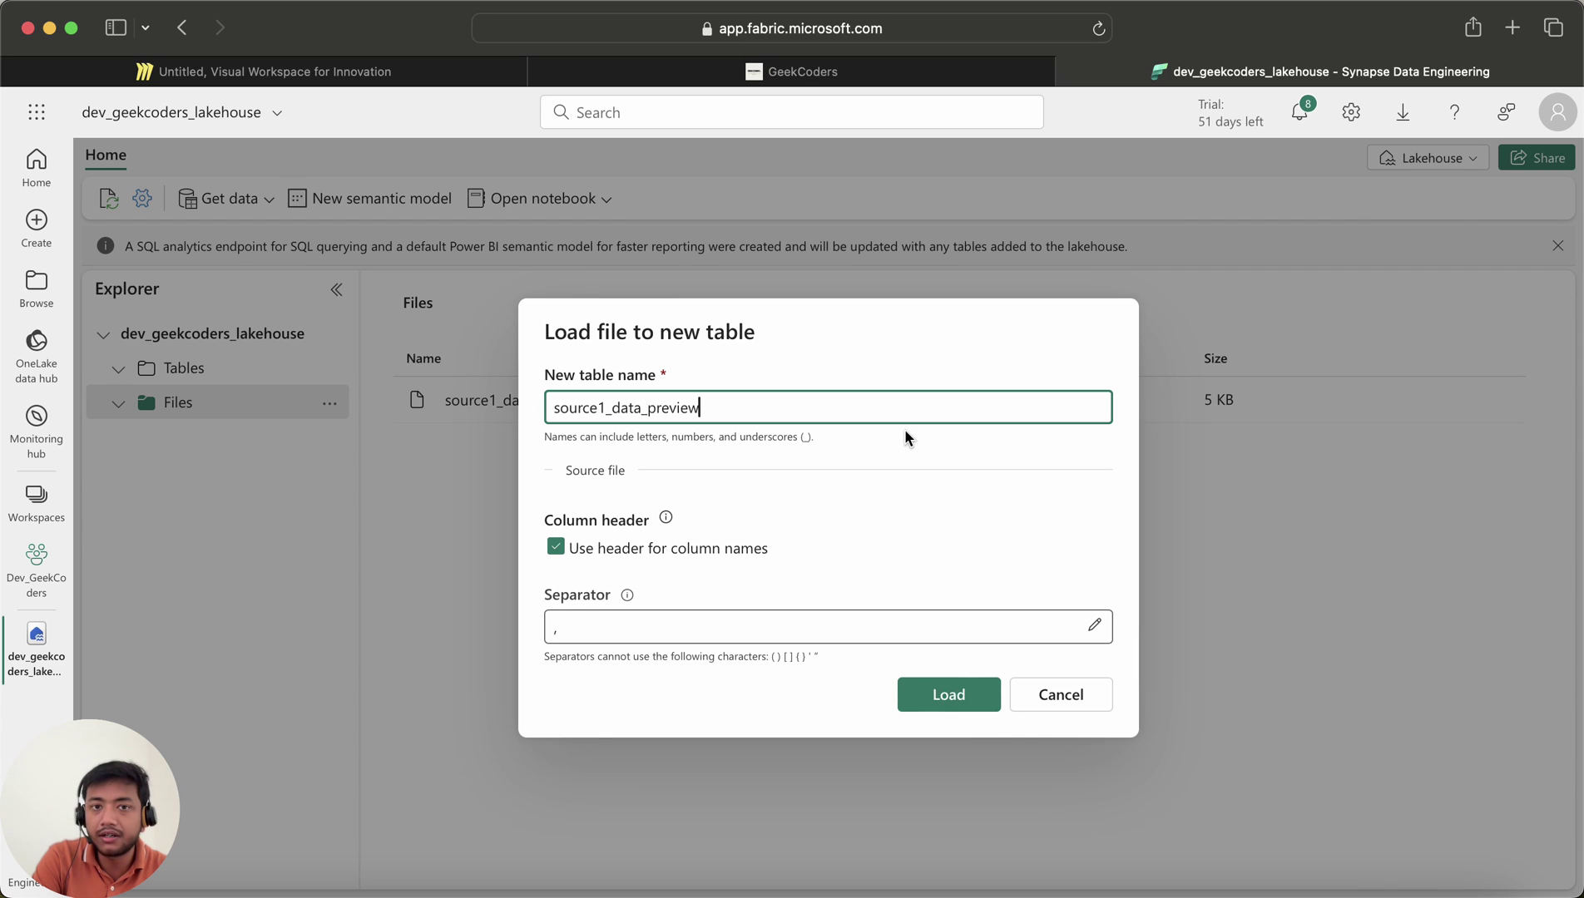
double_click(706, 407)
click(703, 408)
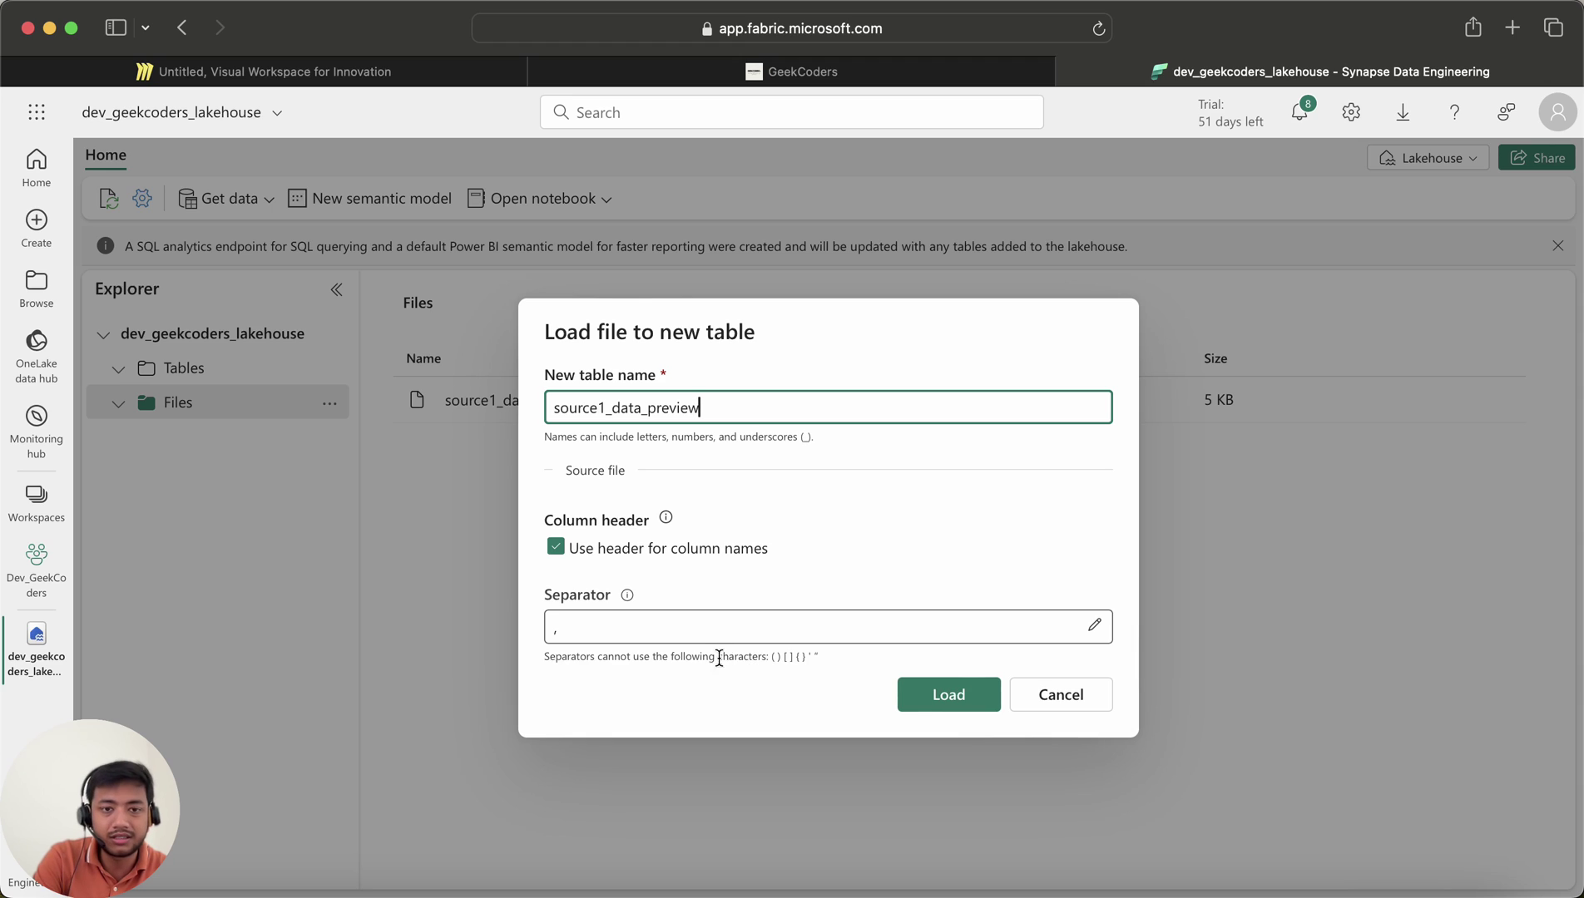
click(965, 705)
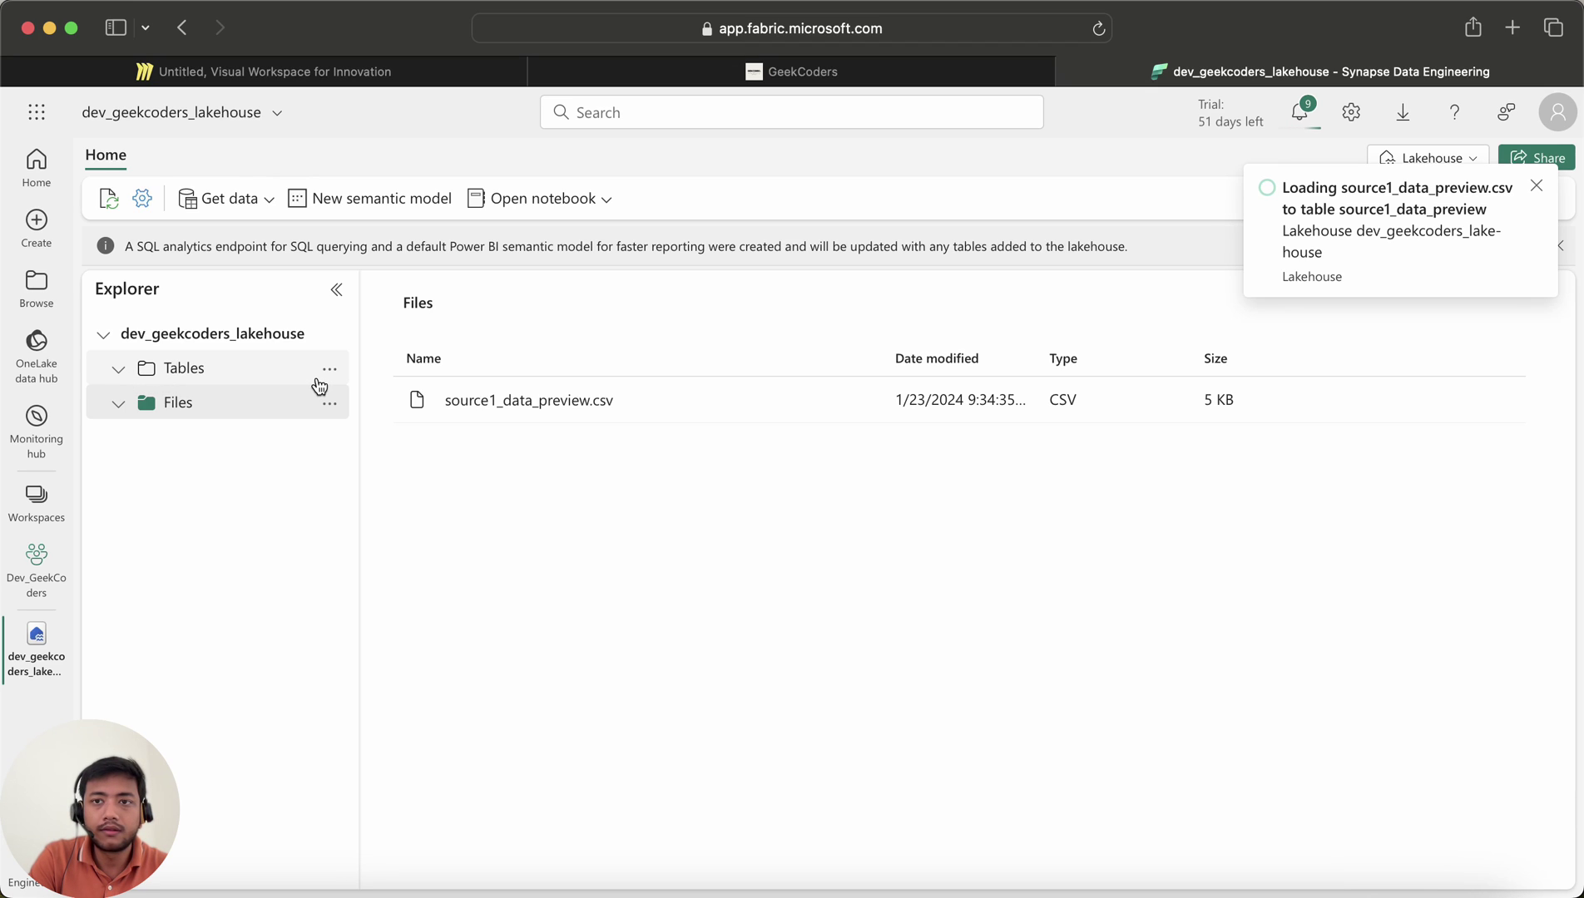
Open the source1_data_preview table, list its columns, and view its underlying Delta files
click(223, 404)
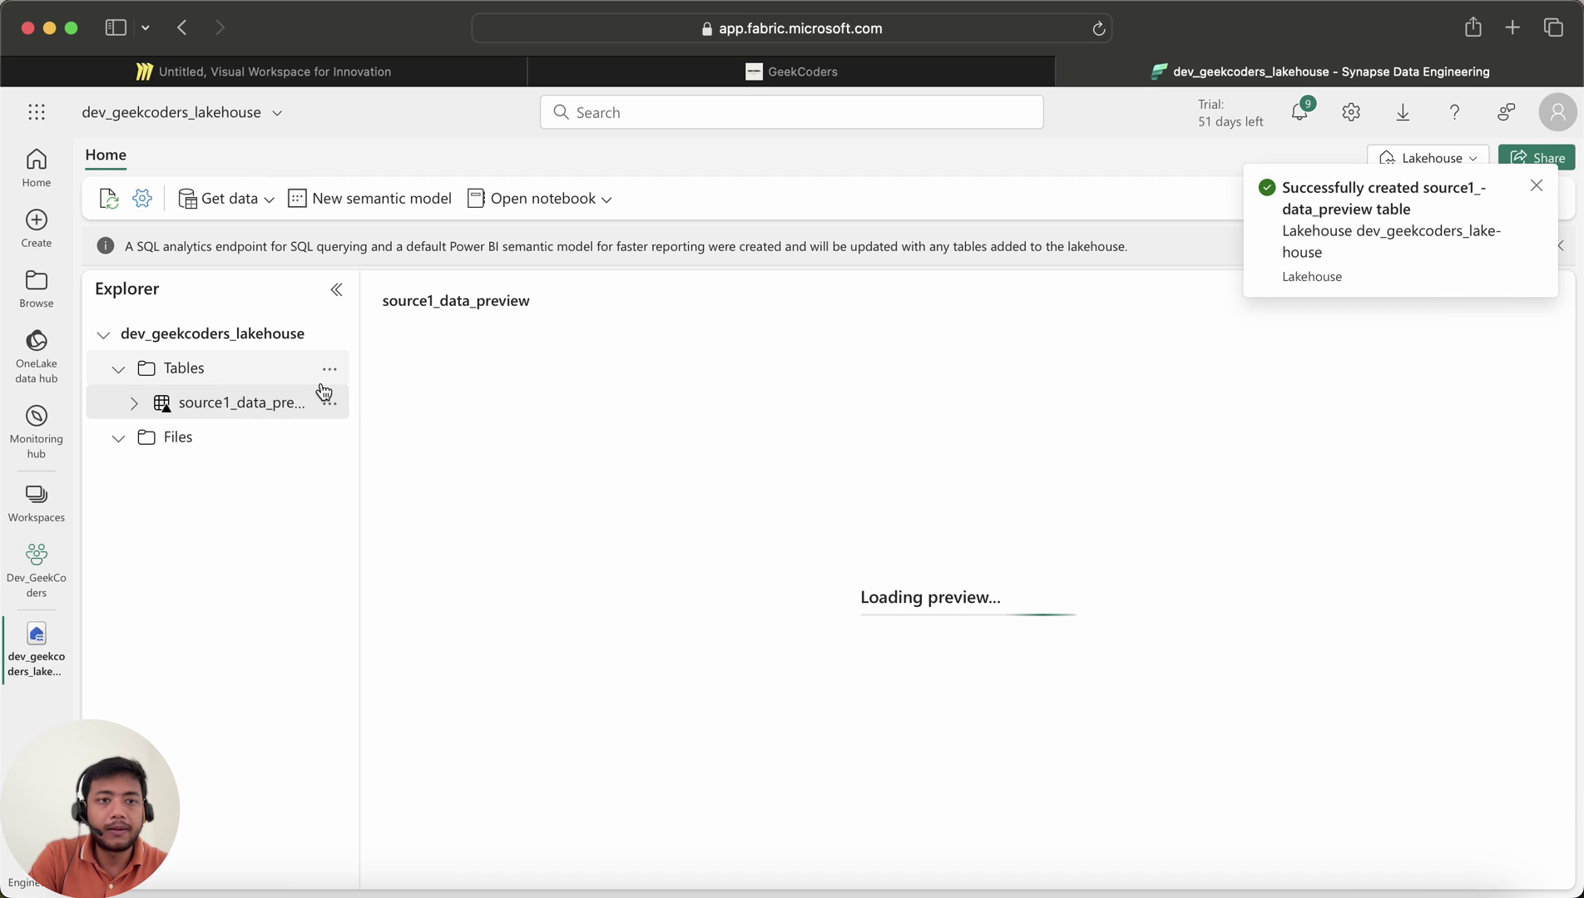
click(134, 404)
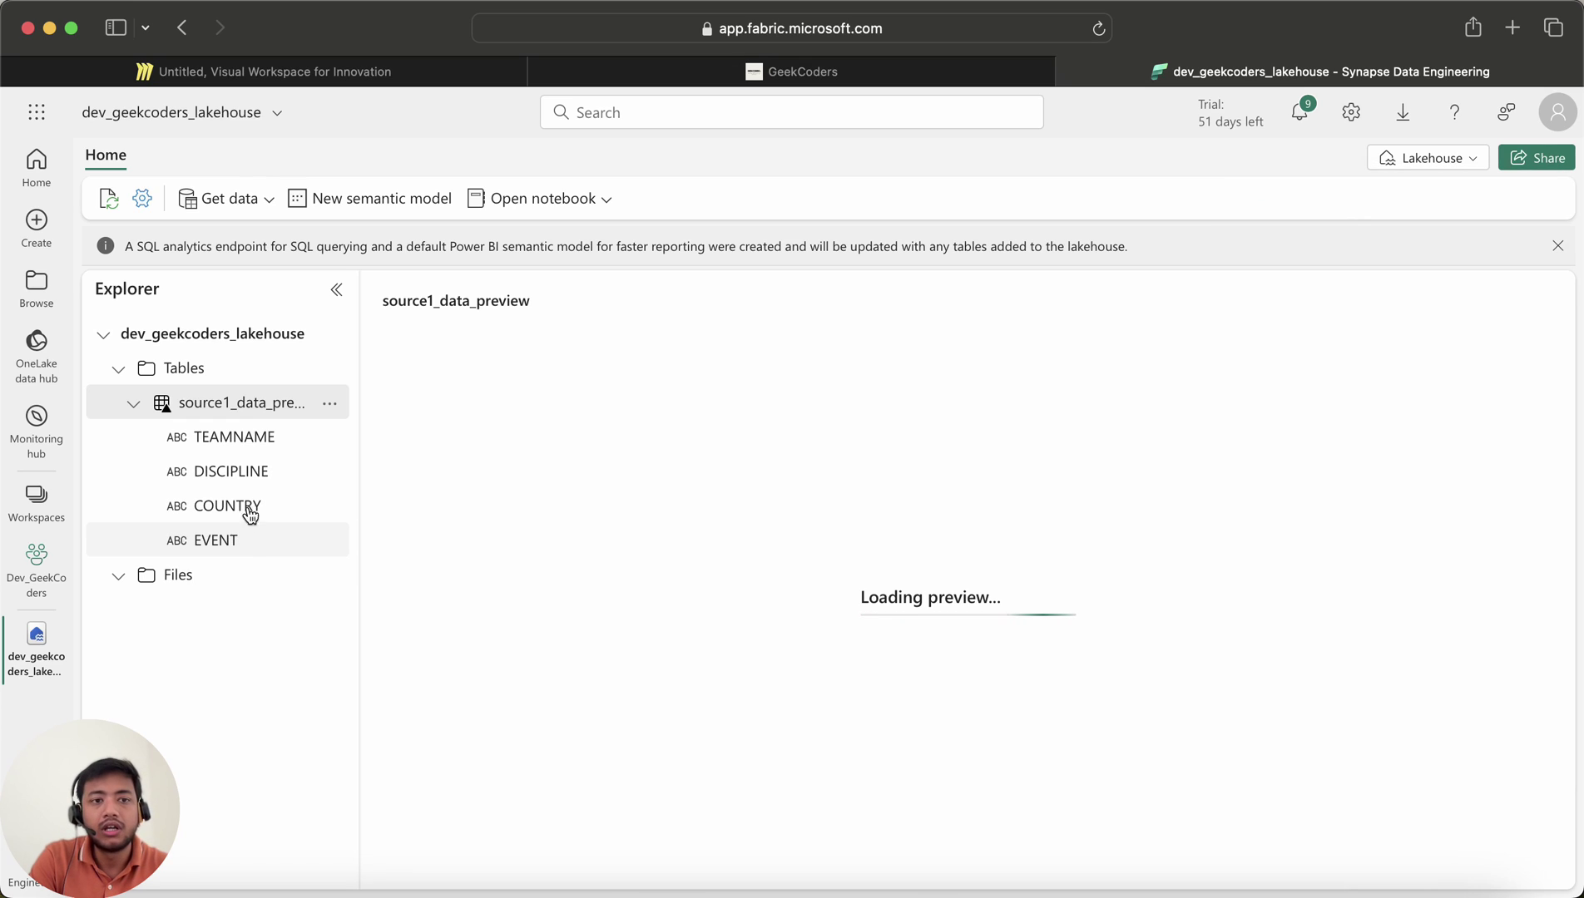
click(331, 407)
mouse_move(443, 452)
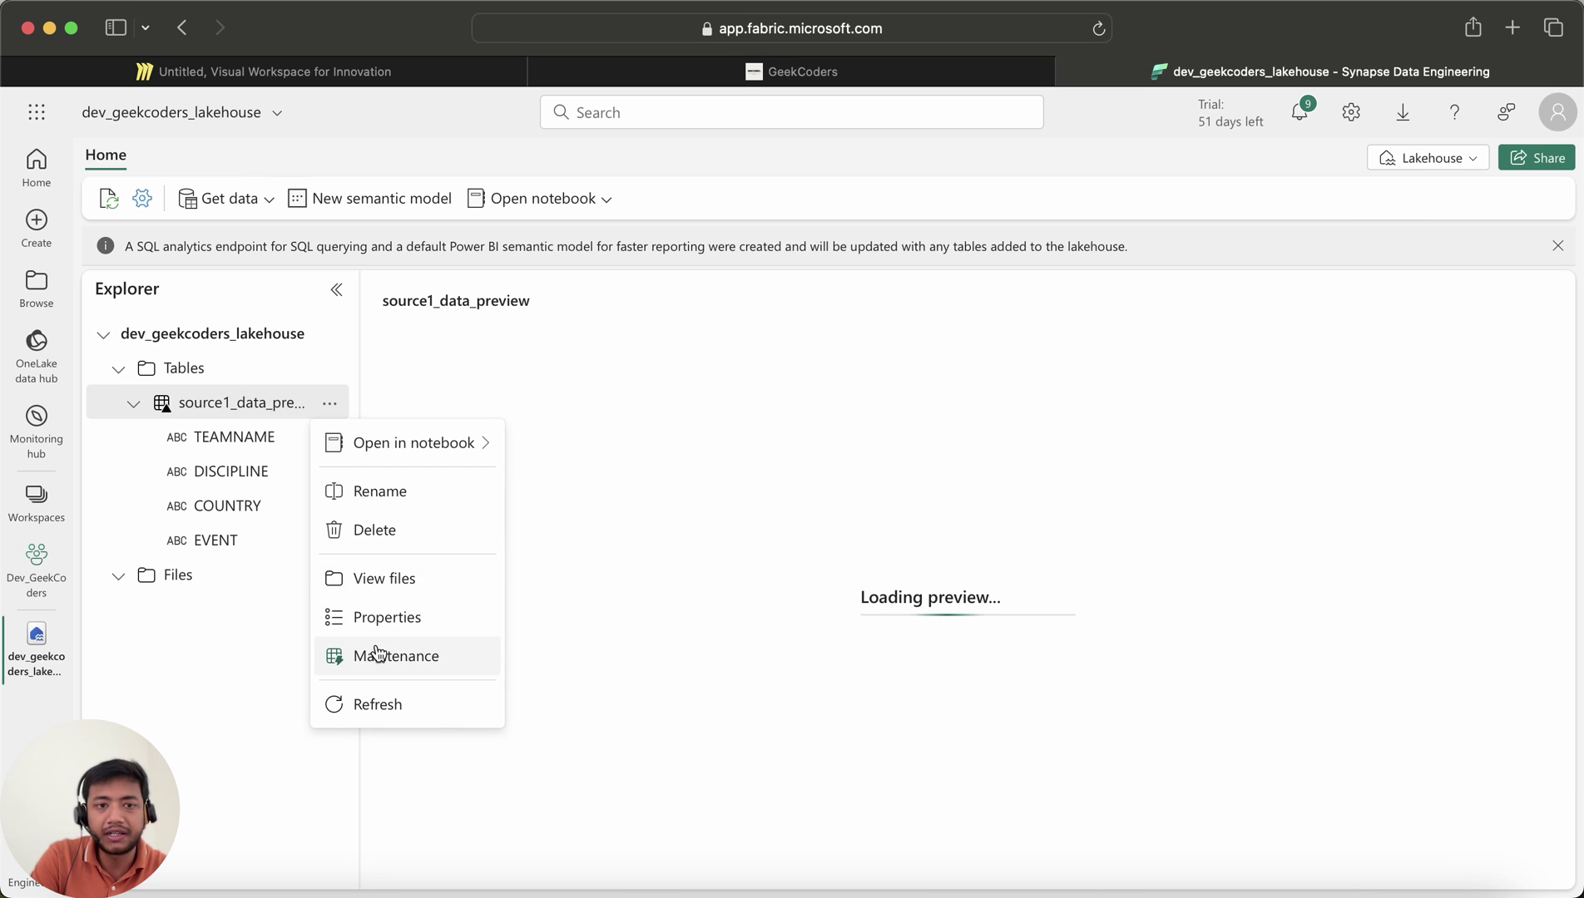
click(399, 589)
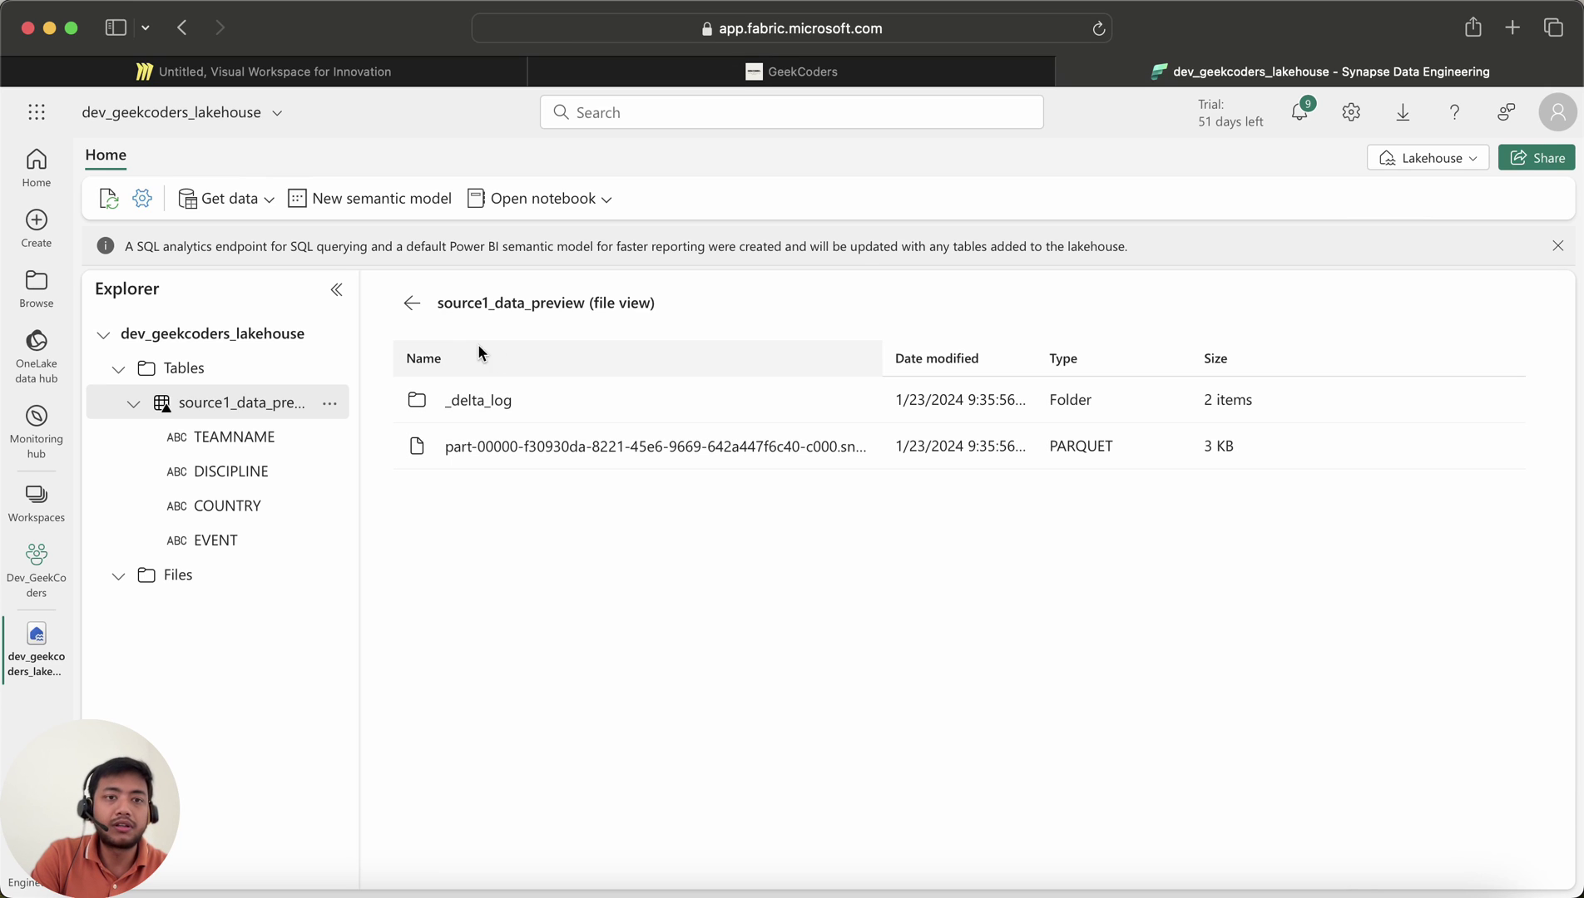
Scroll the table's row preview, collapse its column list, and switch to the Keynote OneLake slide
click(414, 305)
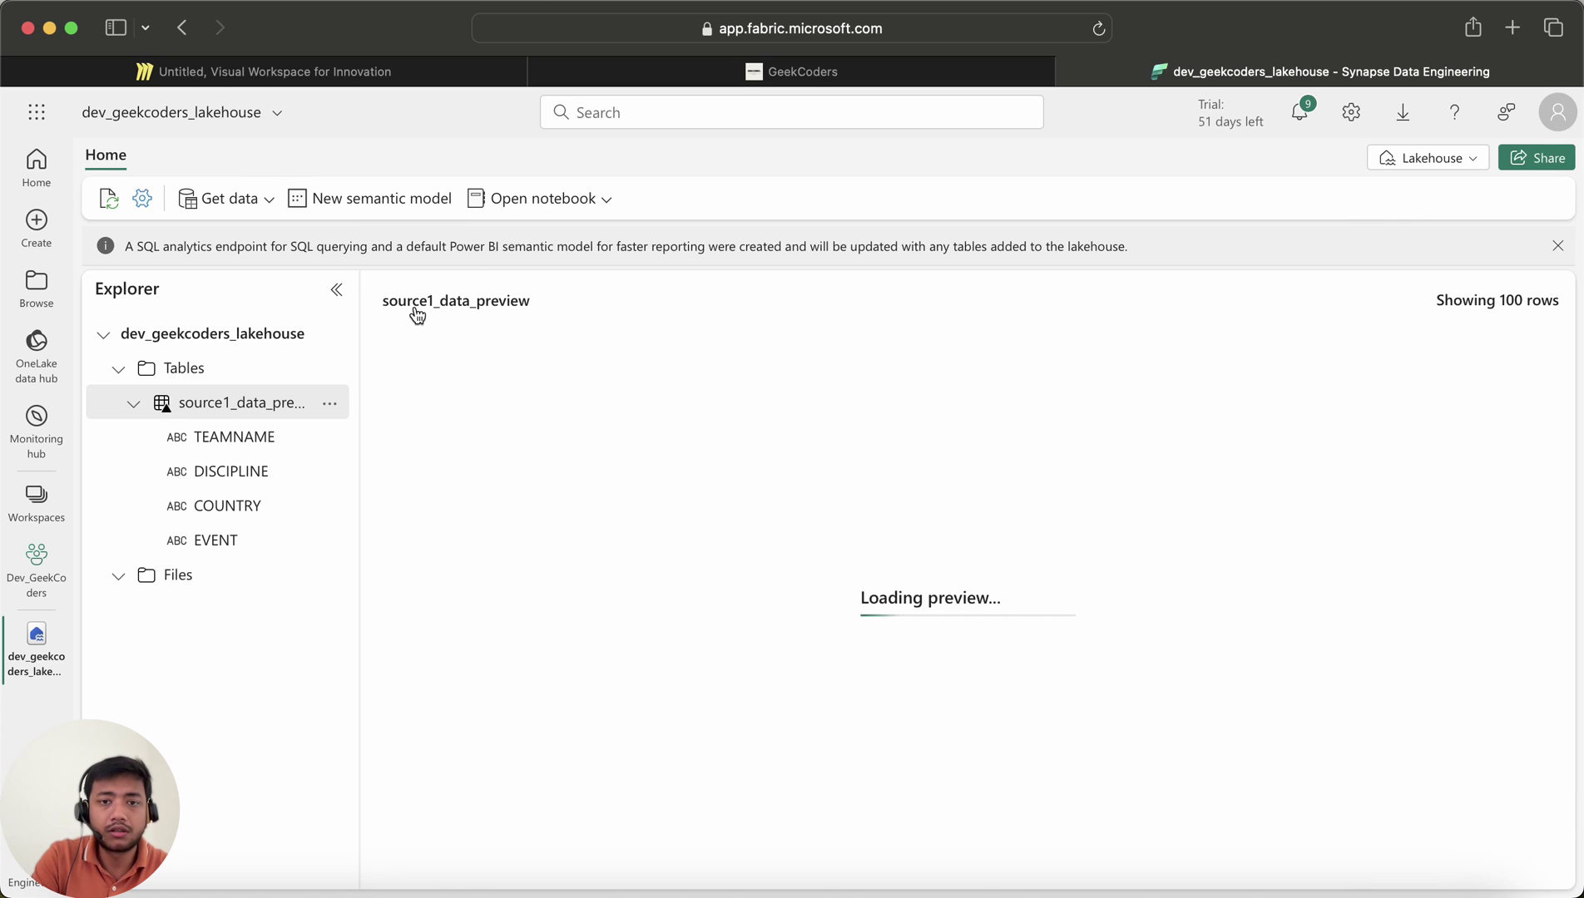
scroll(727, 600, down, 20)
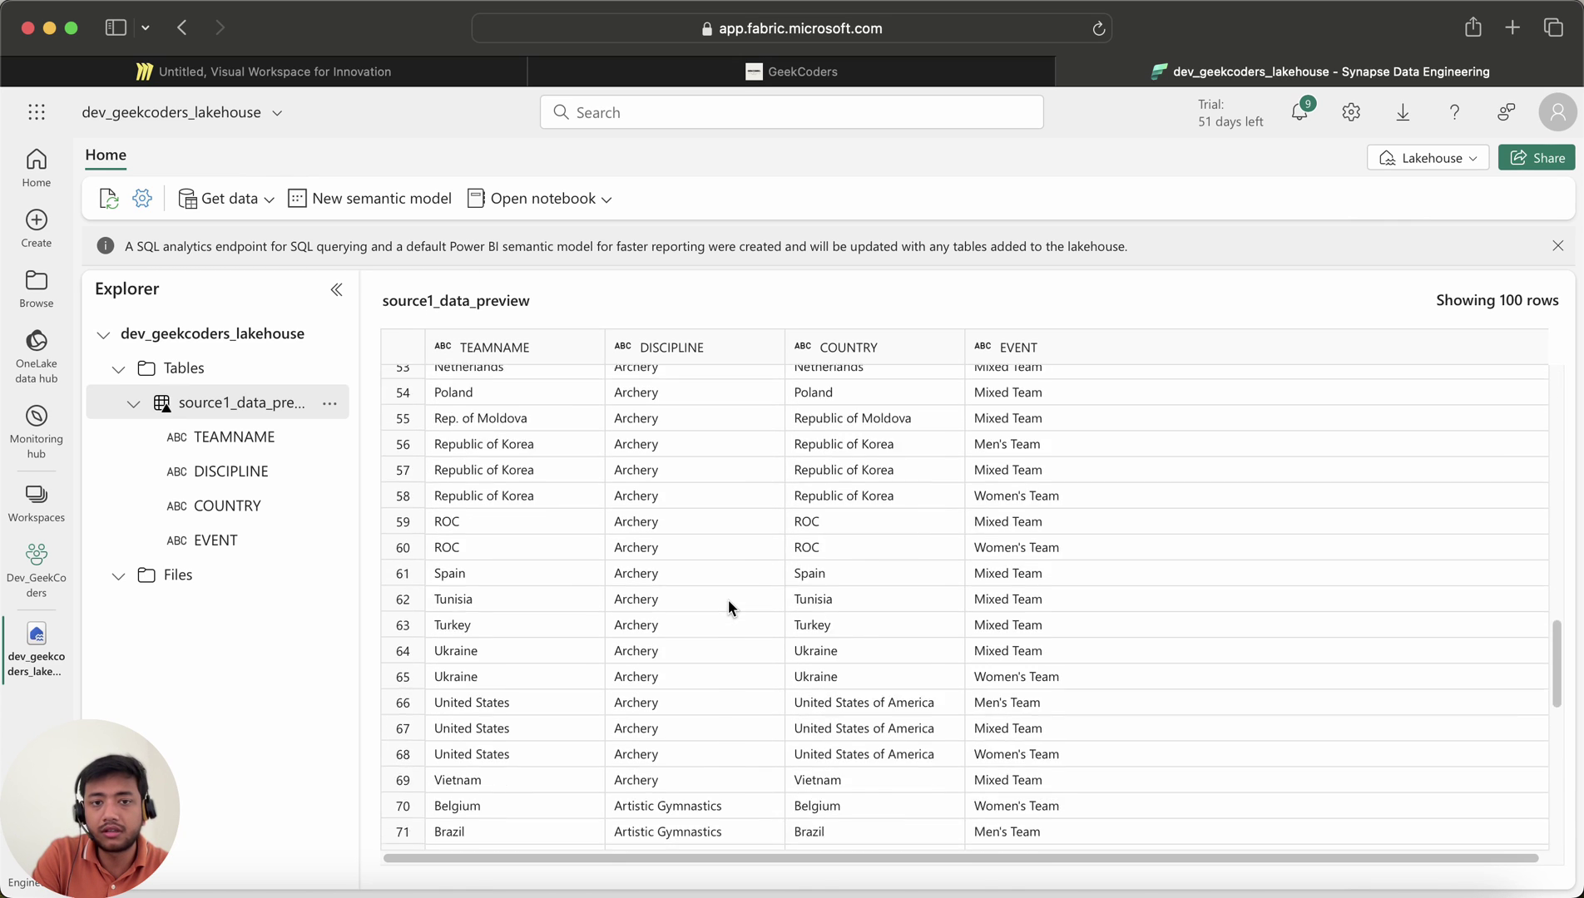
scroll(728, 600, up, 20)
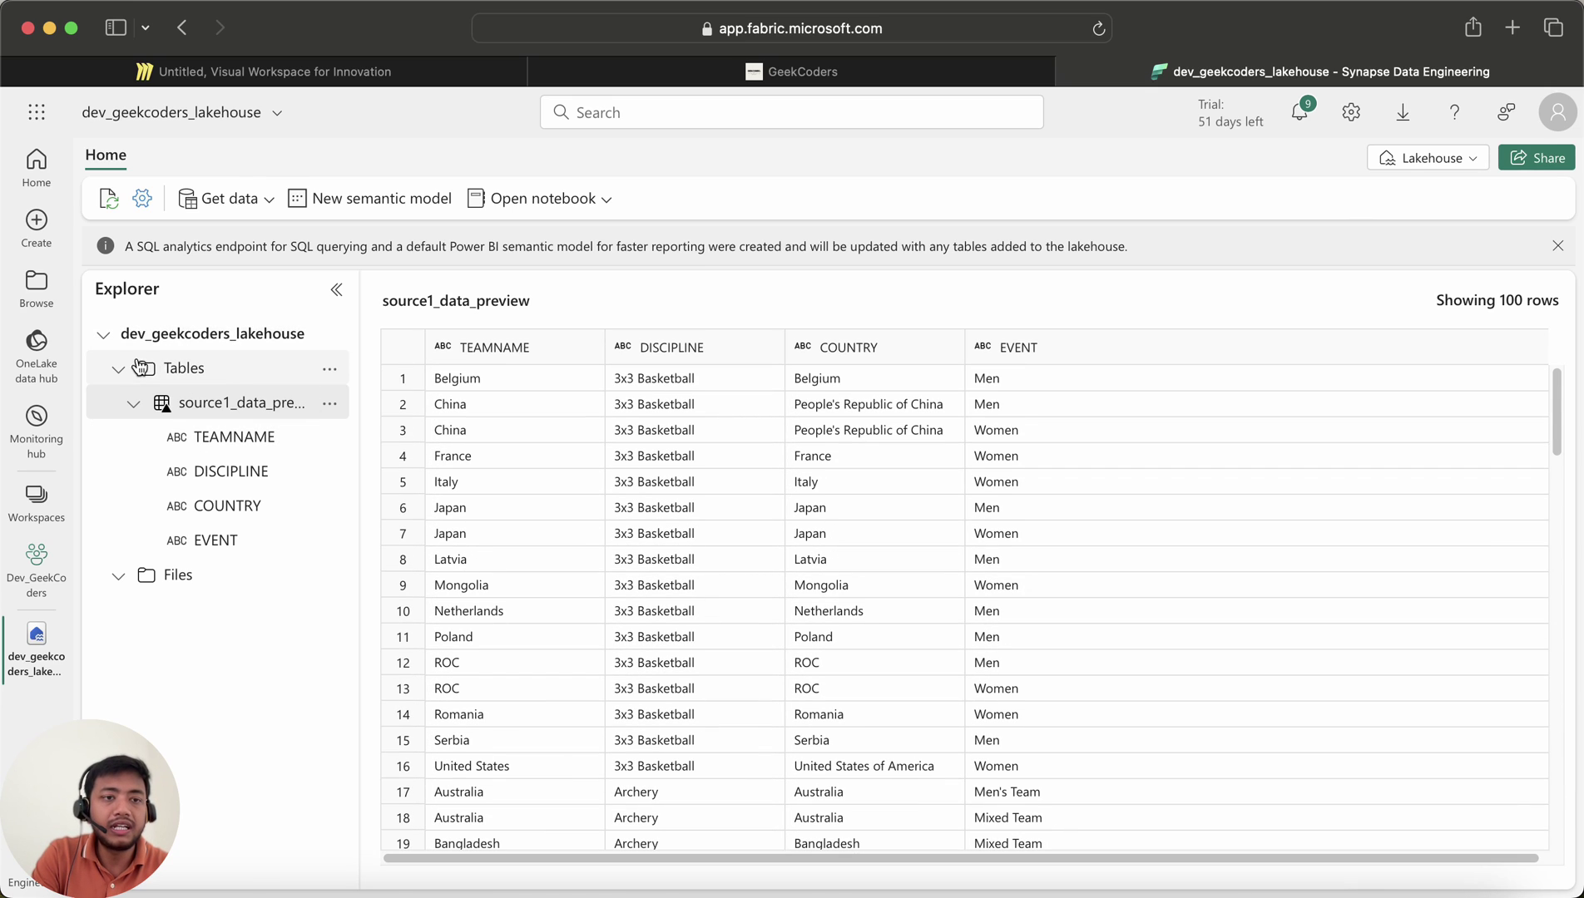
click(140, 405)
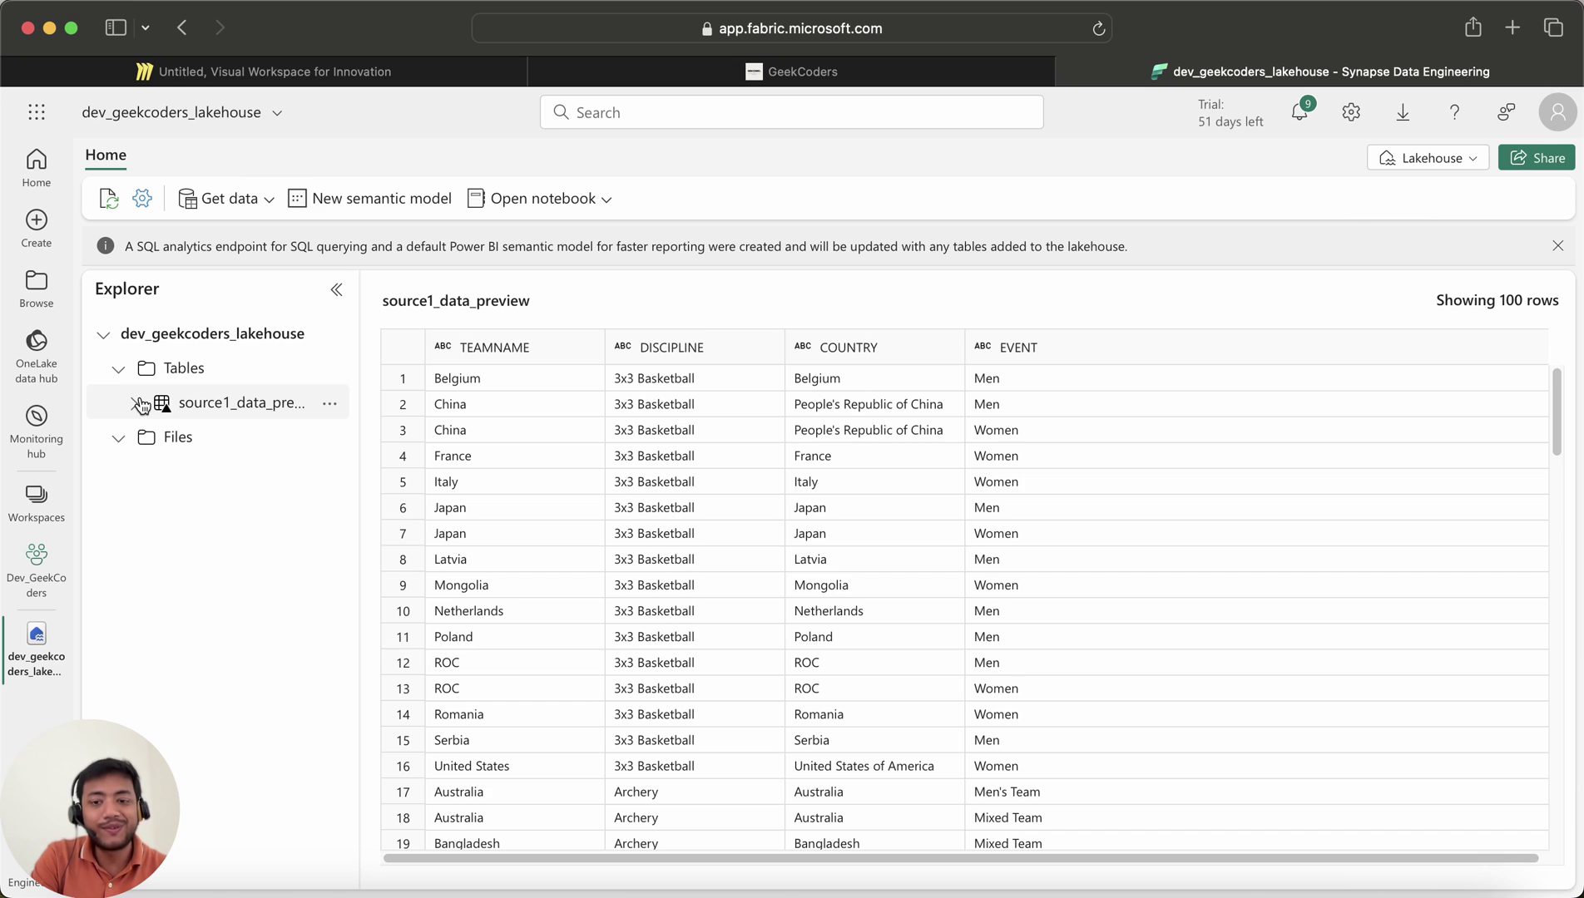
click(1301, 888)
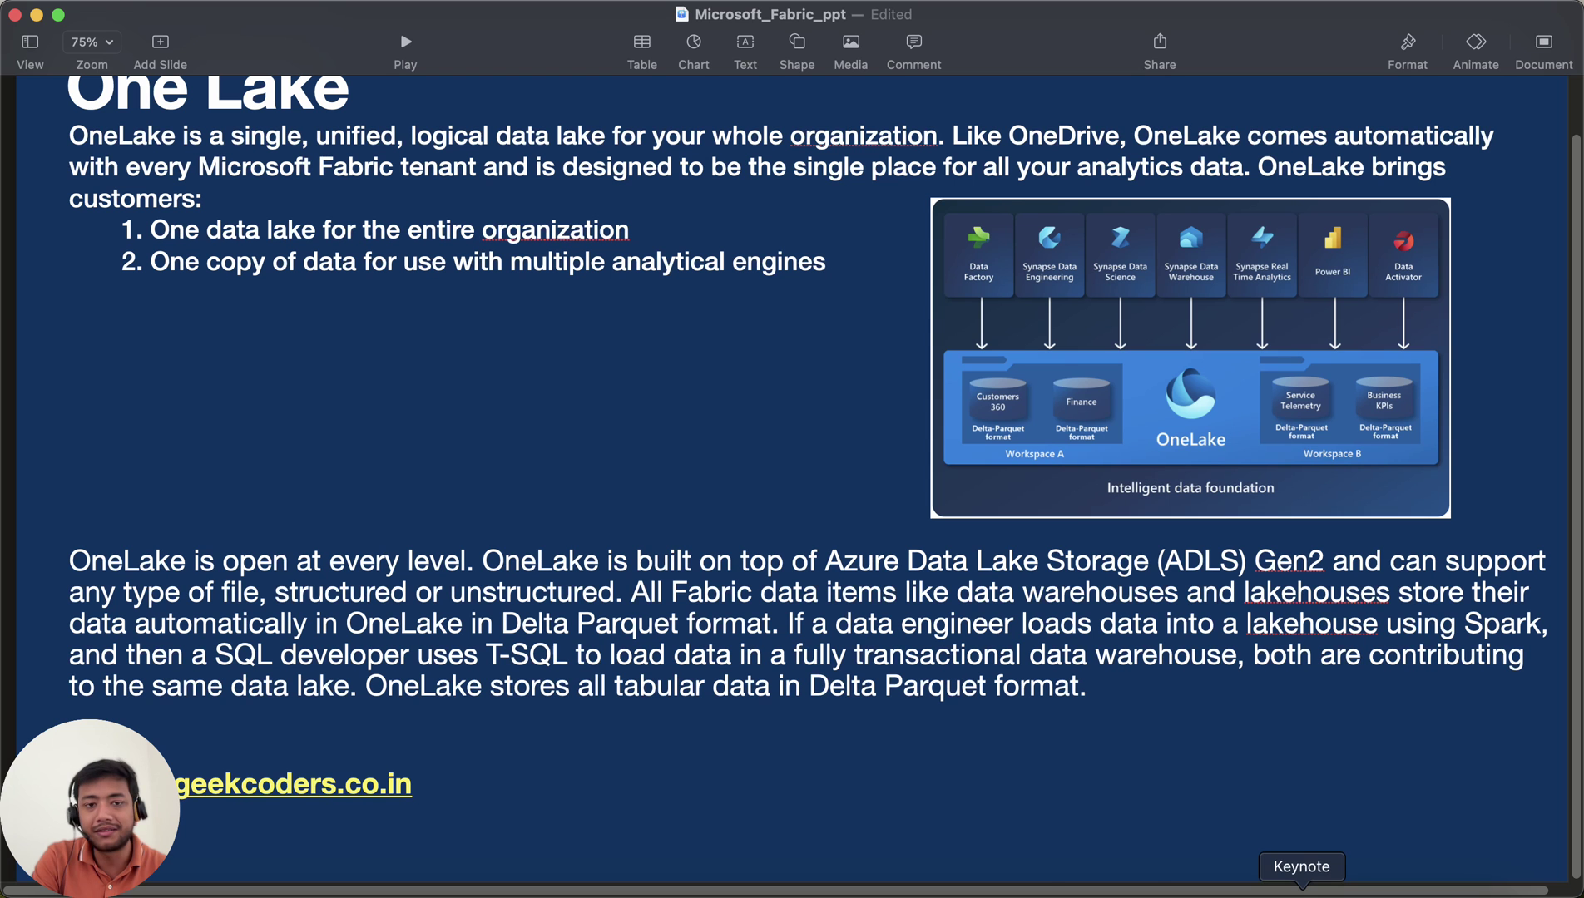